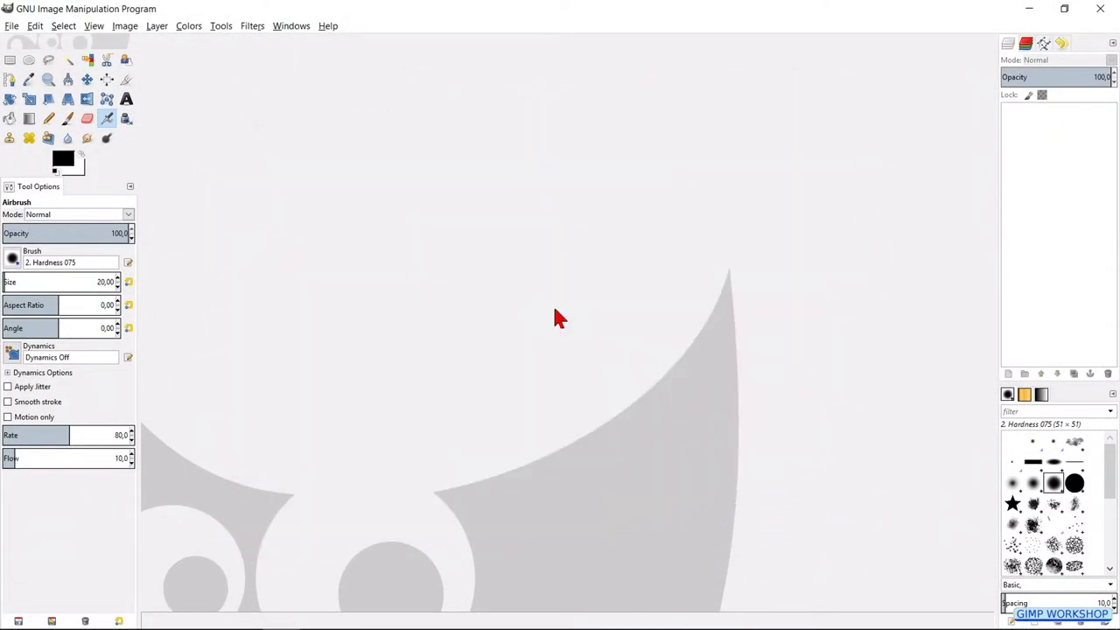
Open 01 romantic-1934223 3.jpg (3343×2256) from the tu 34 torn paper folder
left_click(11, 25)
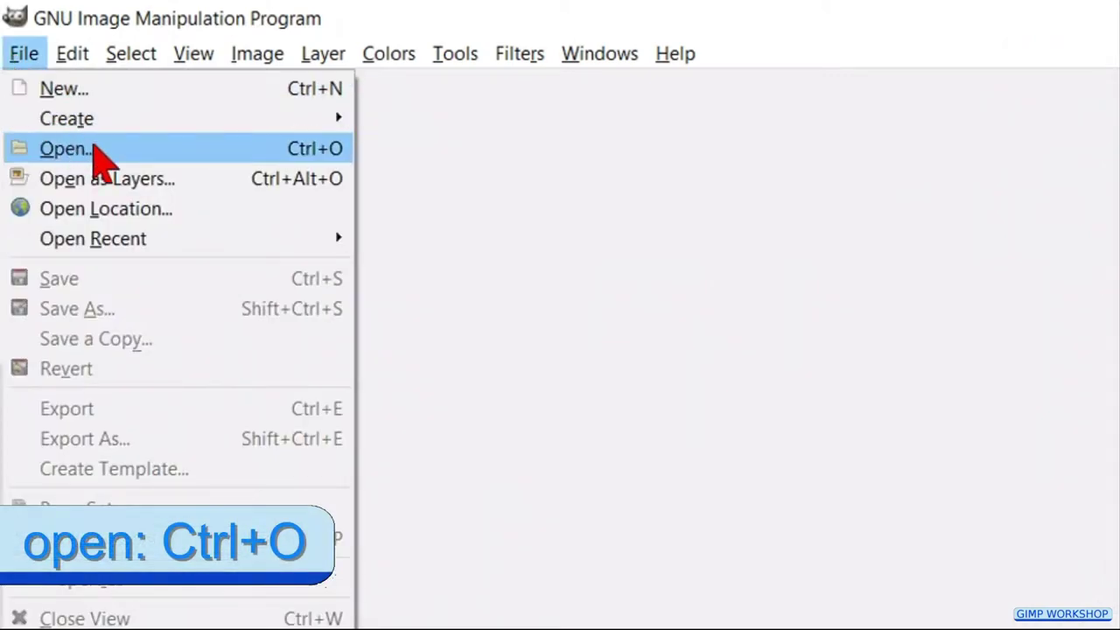
left_click(98, 157)
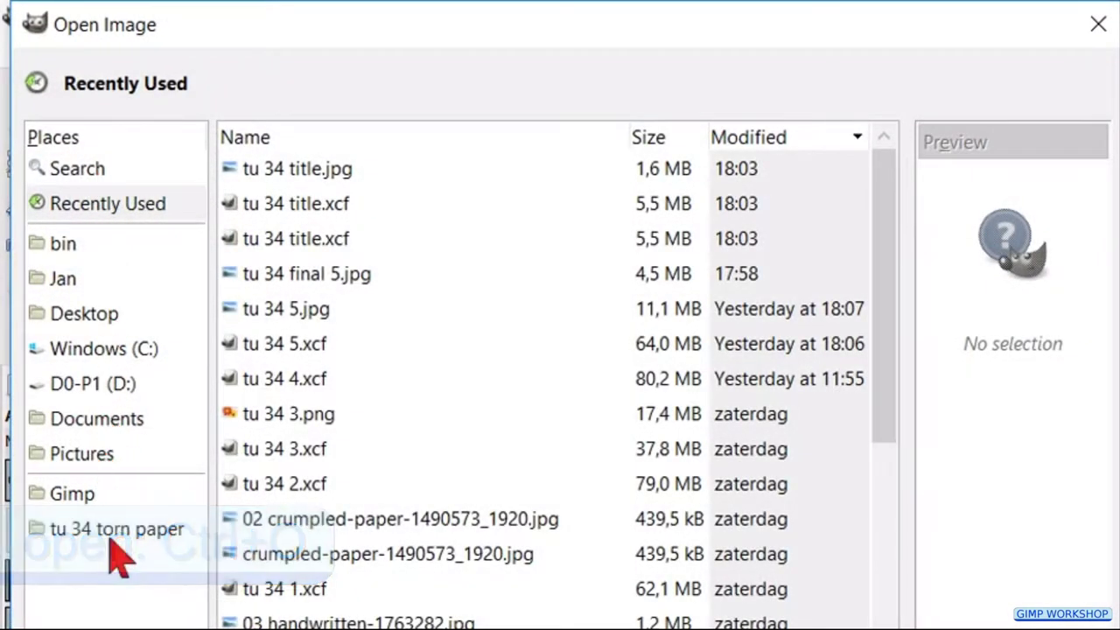
left_click(111, 532)
double_click(308, 172)
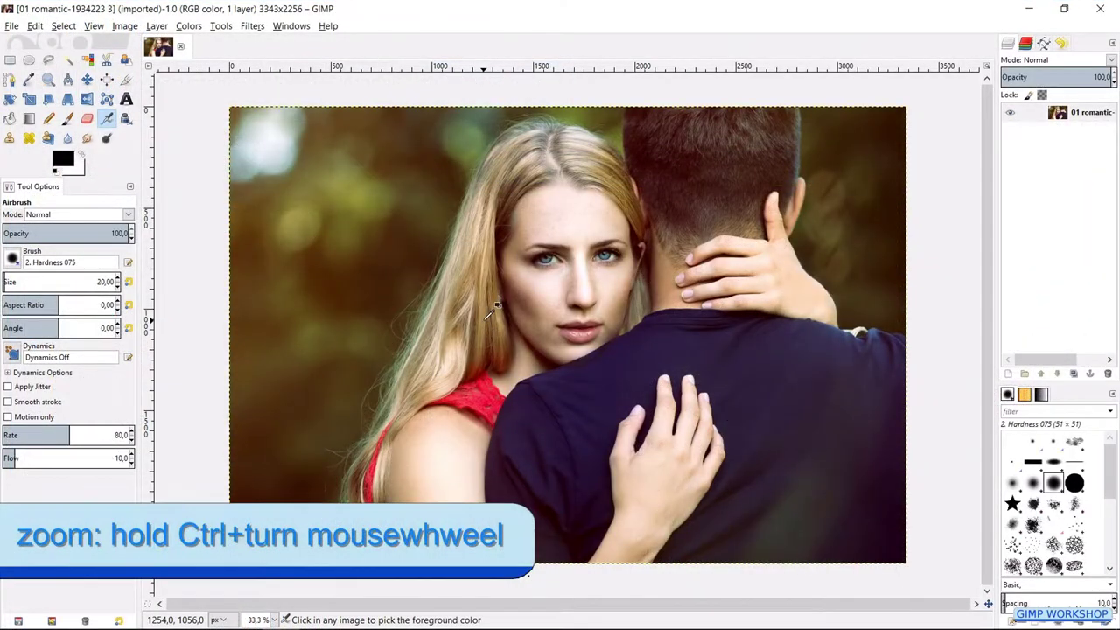
scroll(496, 307, "down", 1, "ctrl")
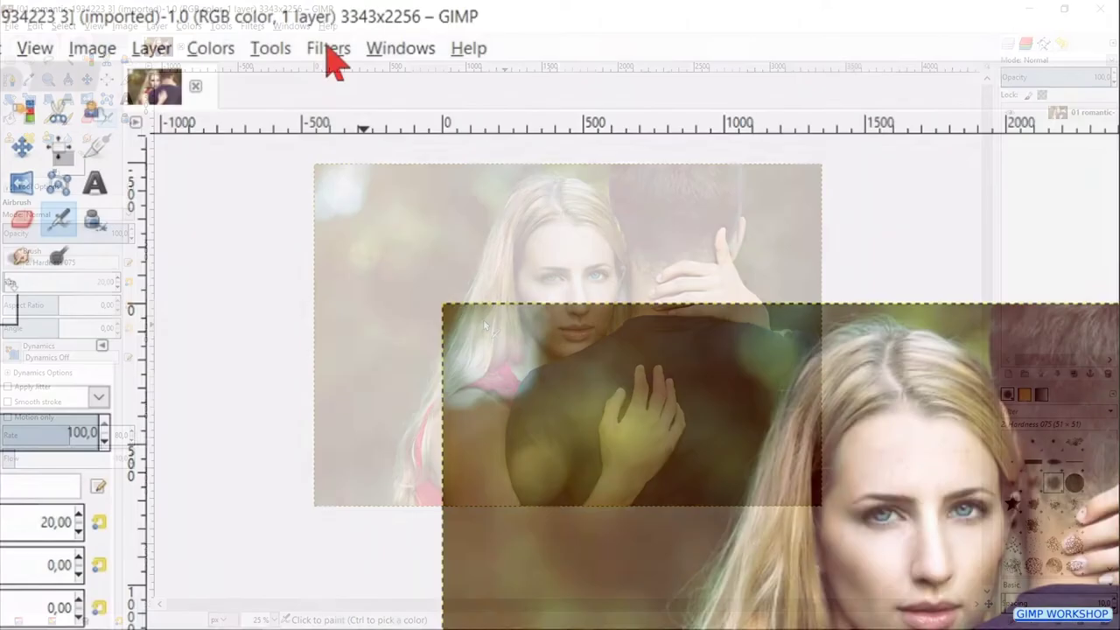
Add a 70×70 pure white border with Filters > Decor > Add Border, delta set to 1
left_click(253, 27)
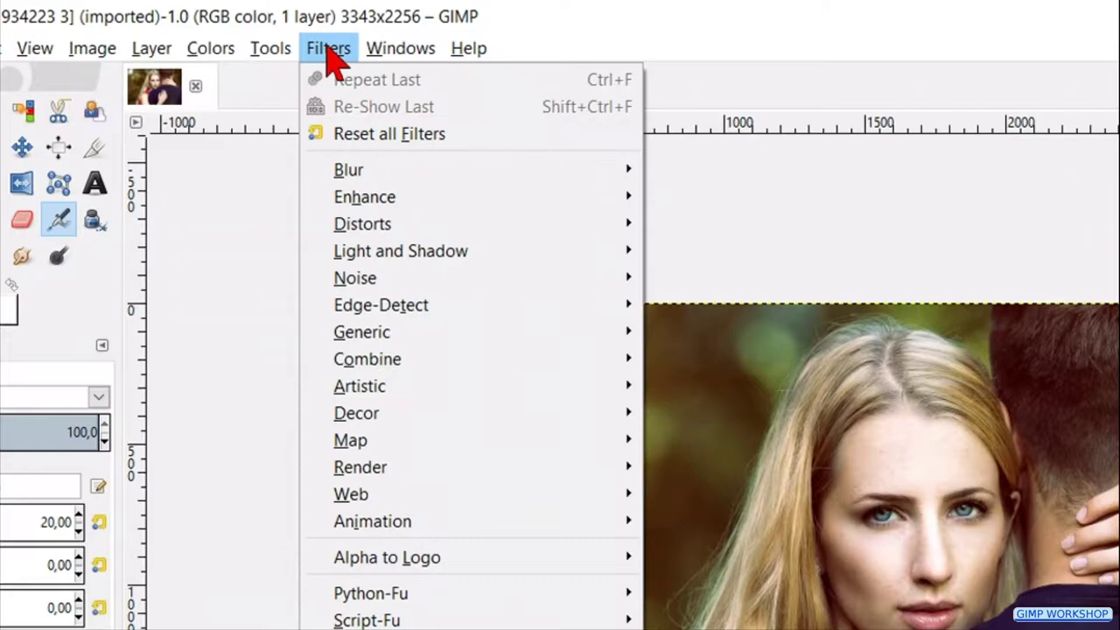
mouse_move(591, 417)
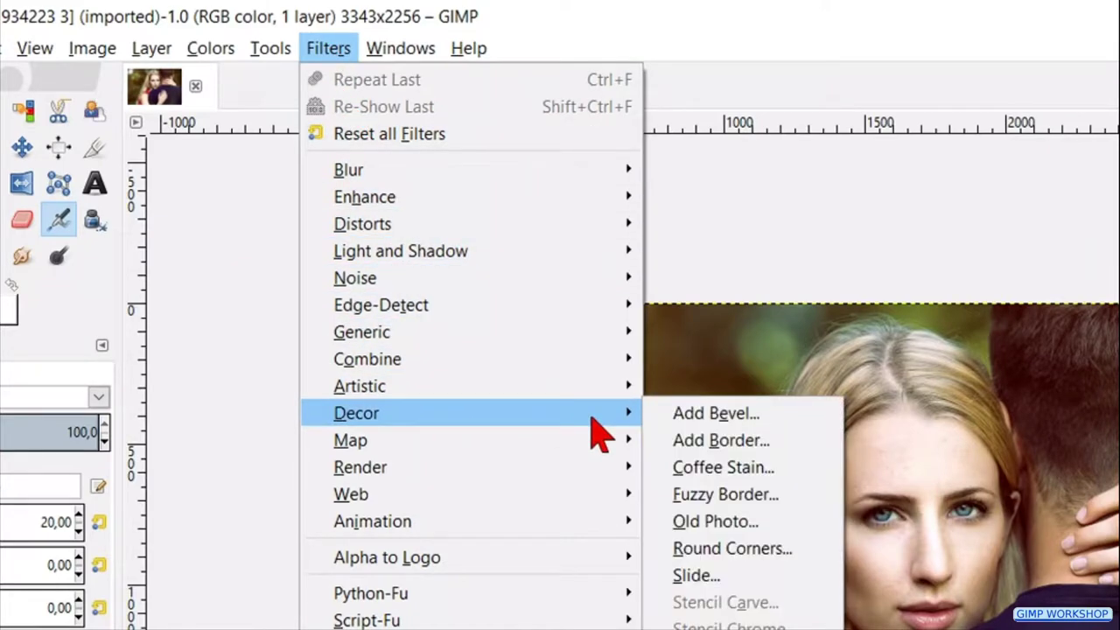
left_click(711, 443)
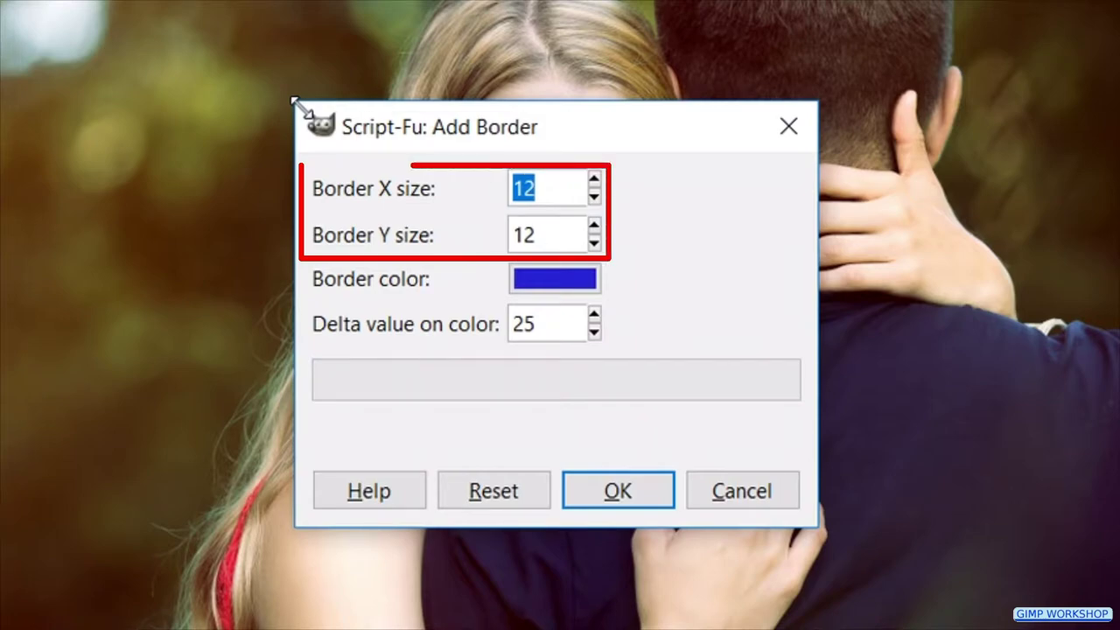
type("70")
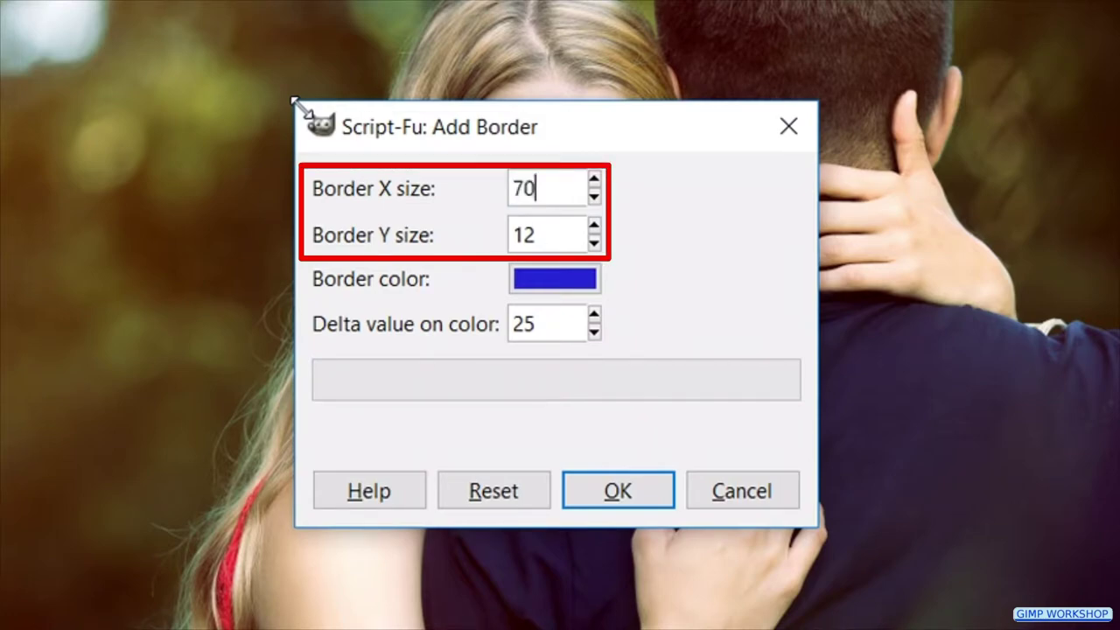
key("Tab")
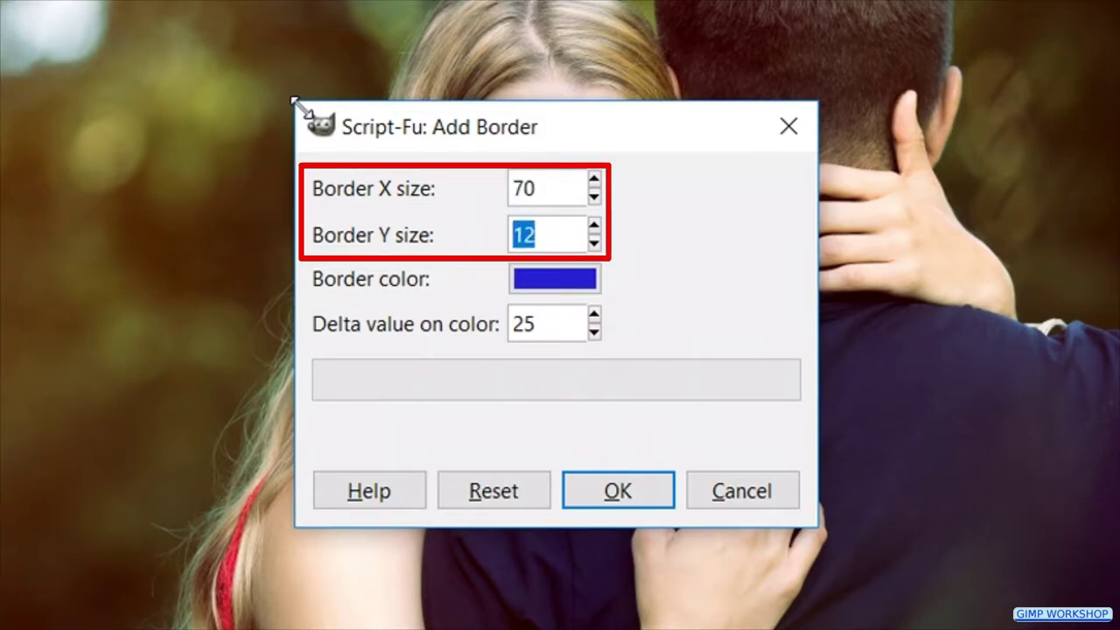
type("70")
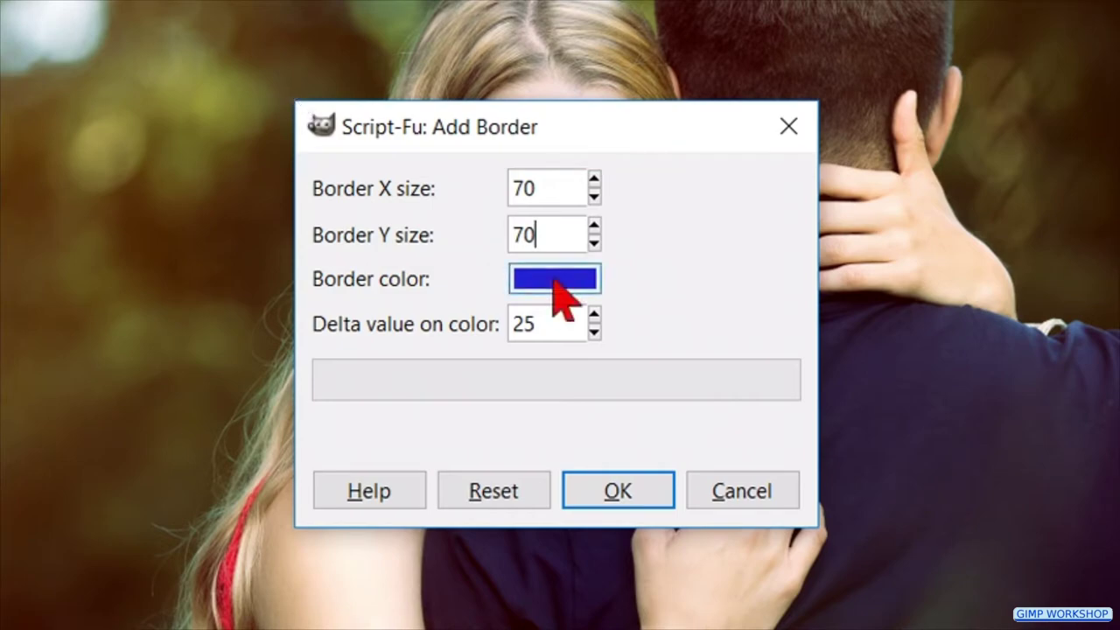
left_click(554, 280)
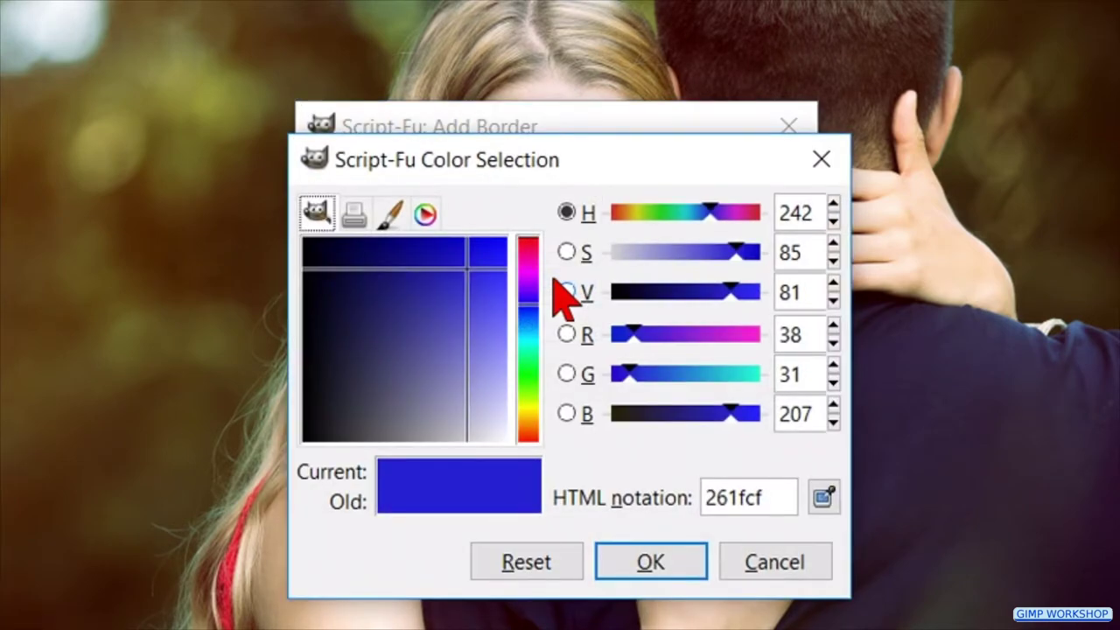
left_click(428, 284)
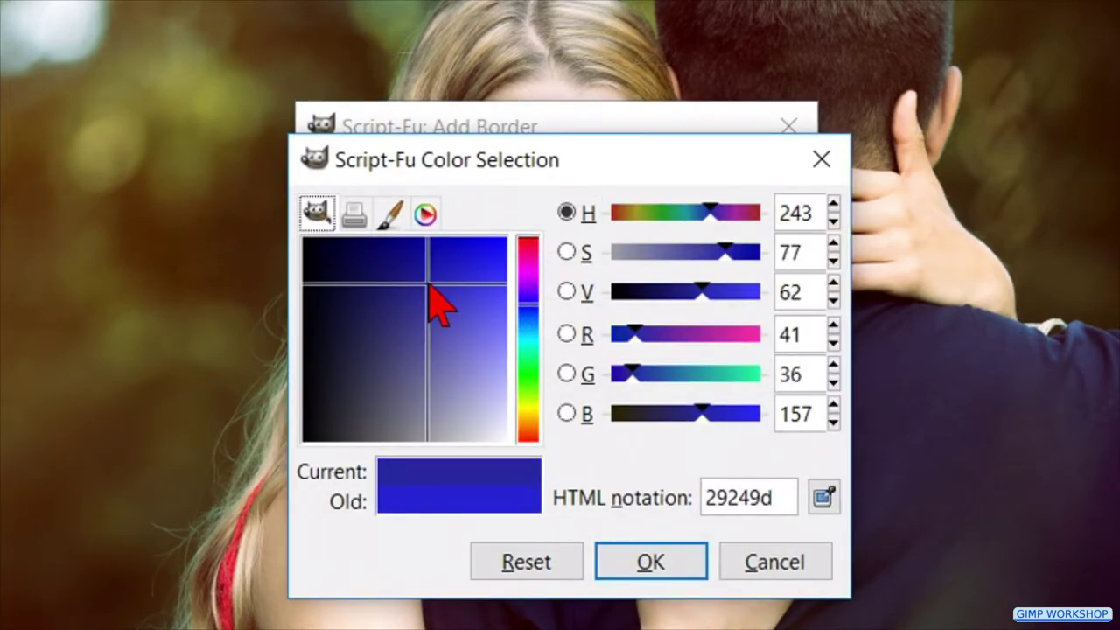
left_click_drag(428, 284, 520, 444)
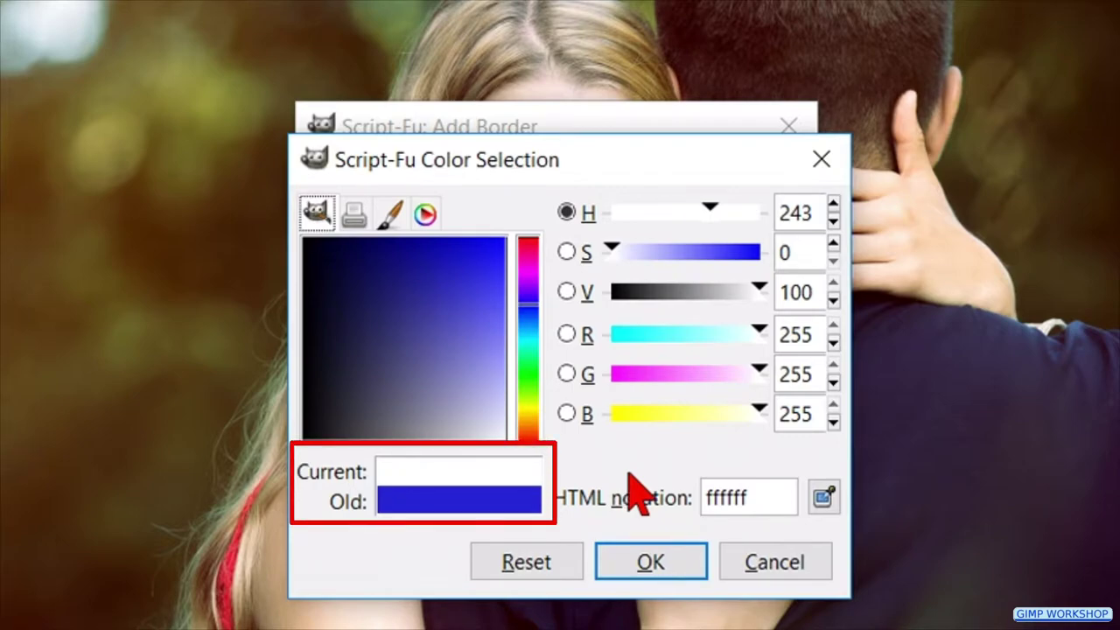
left_click(636, 554)
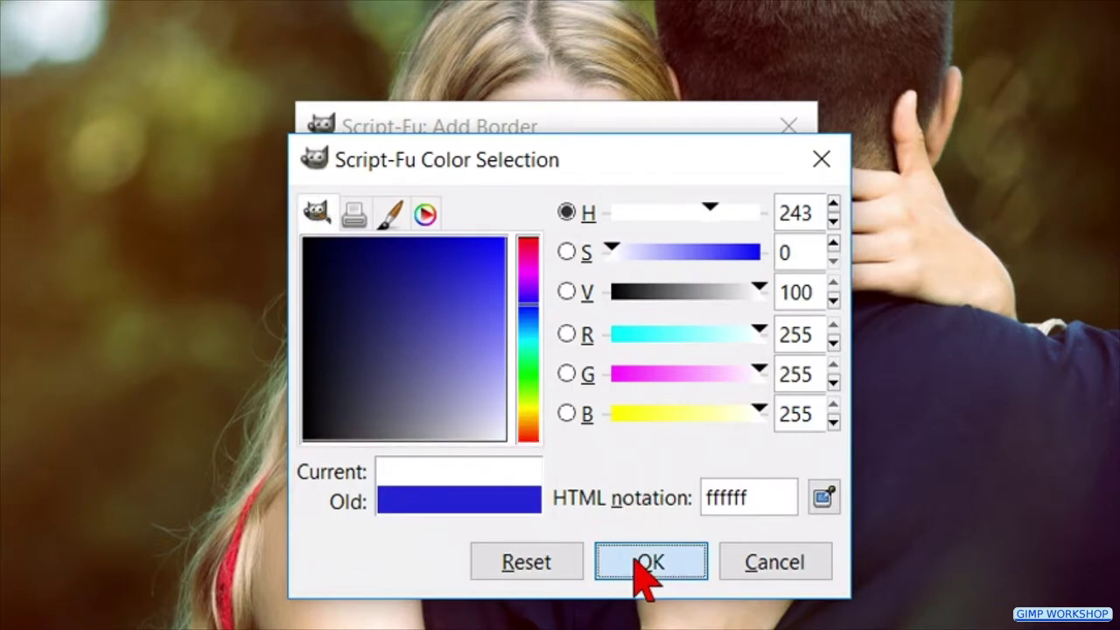
double_click(550, 323)
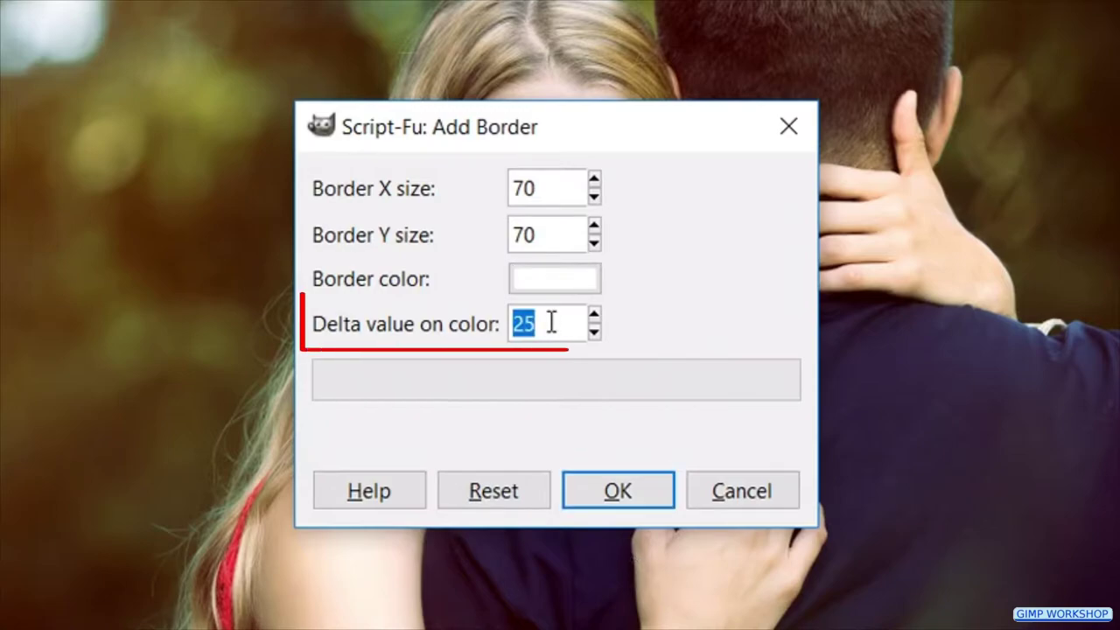
type("1")
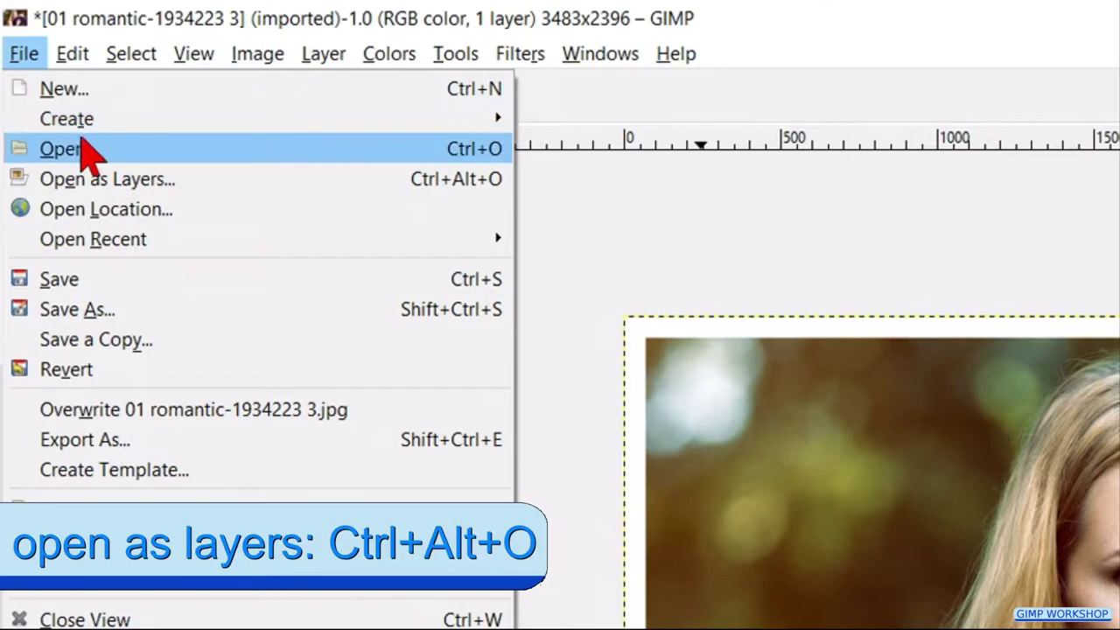
Open 02 crumpled-paper-1490573_1920.jpg as a new layer
left_click(159, 181)
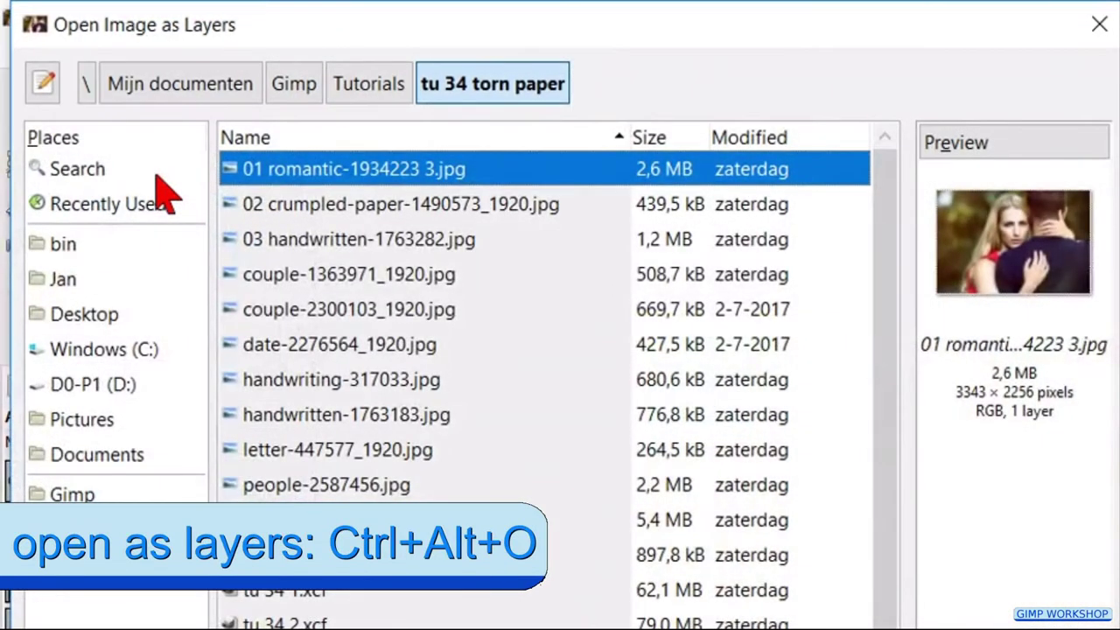
left_click(322, 203)
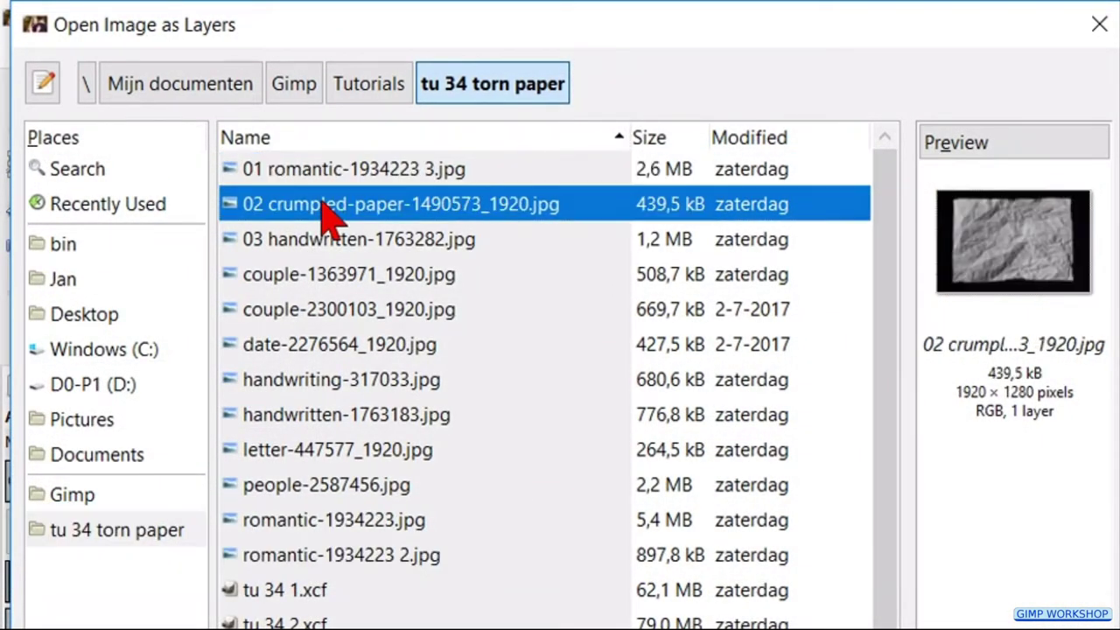
double_click(324, 207)
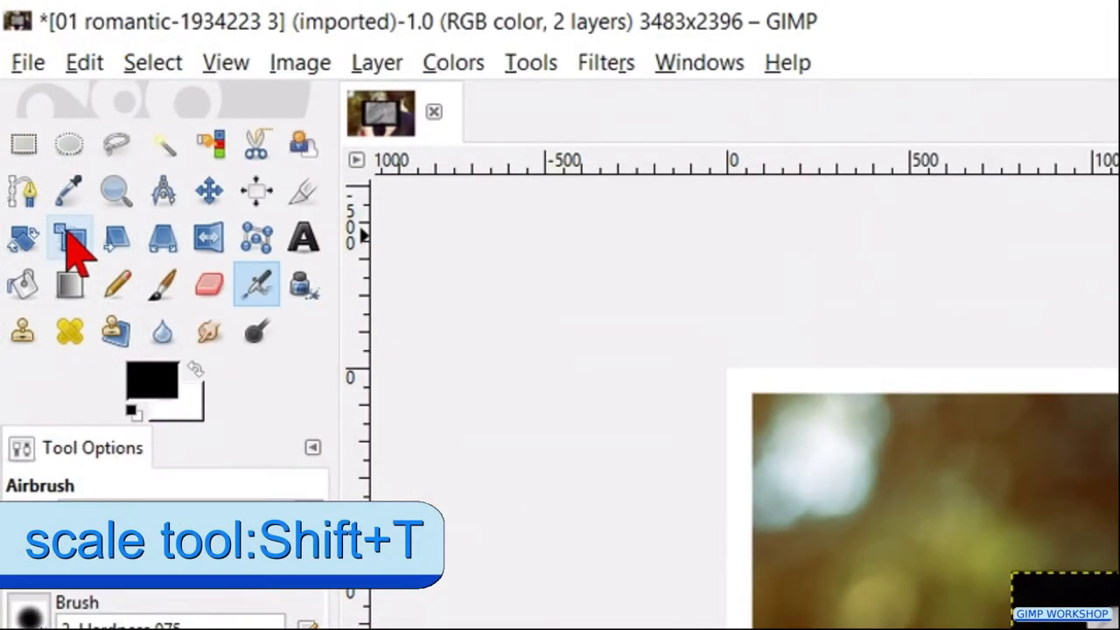
Scale the crumpled-paper layer up until it covers the whole canvas
left_click(71, 239)
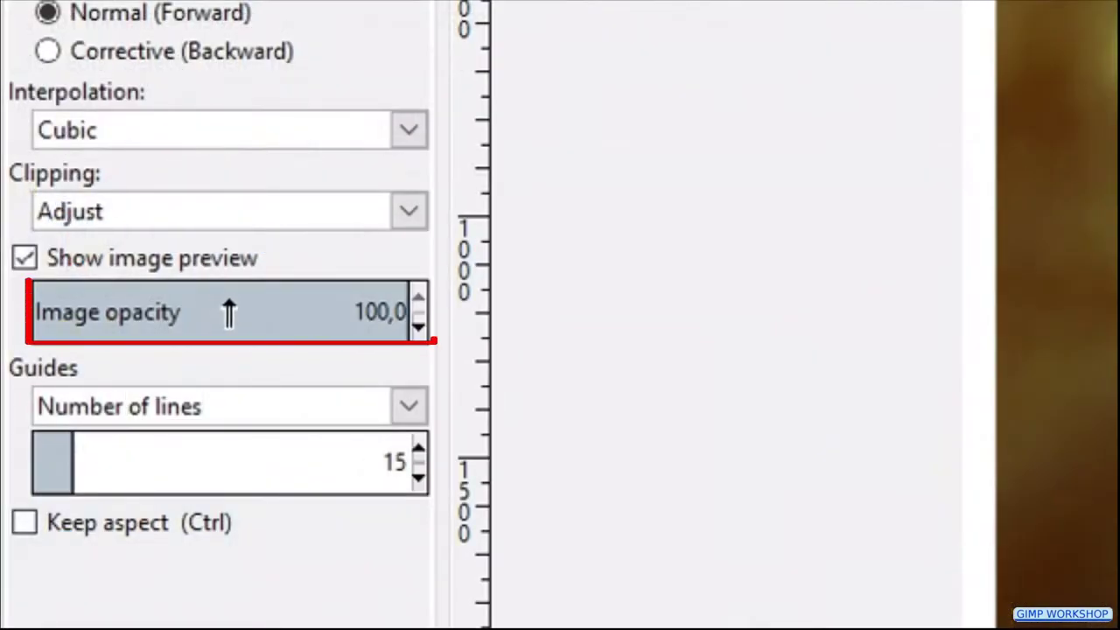
left_click(228, 313)
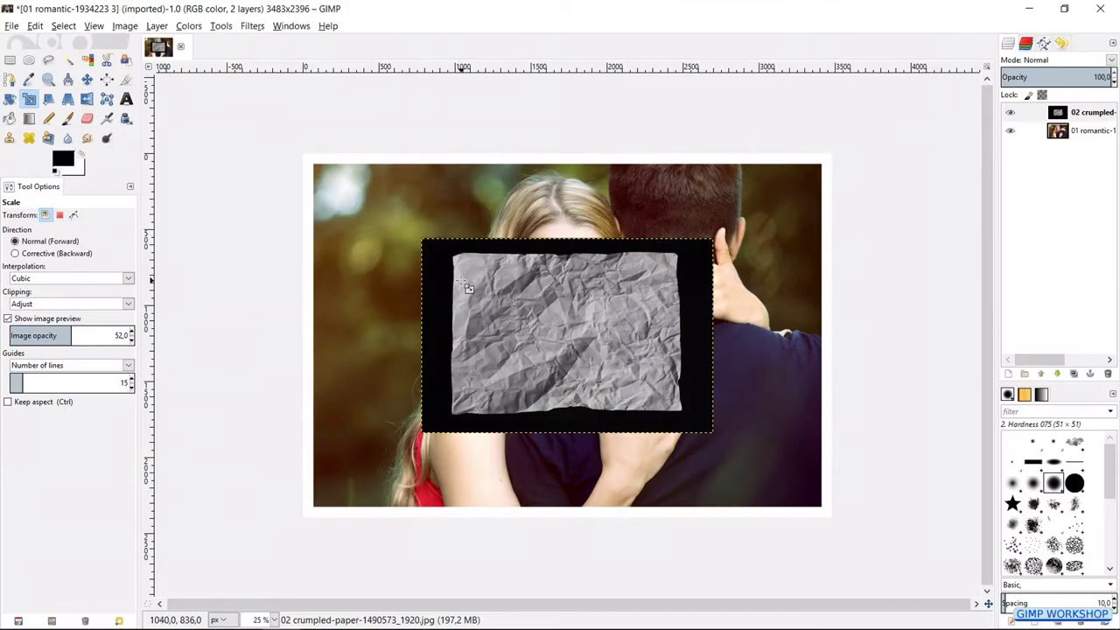
left_click(443, 261)
left_click_drag(442, 262, 153, 80)
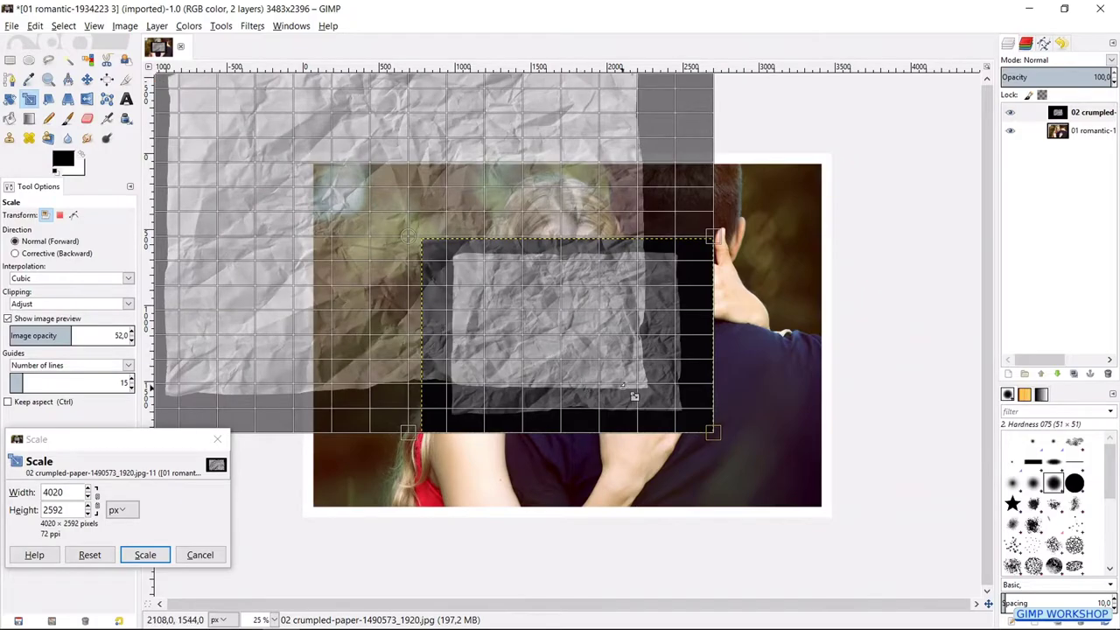
left_click_drag(713, 431, 998, 613)
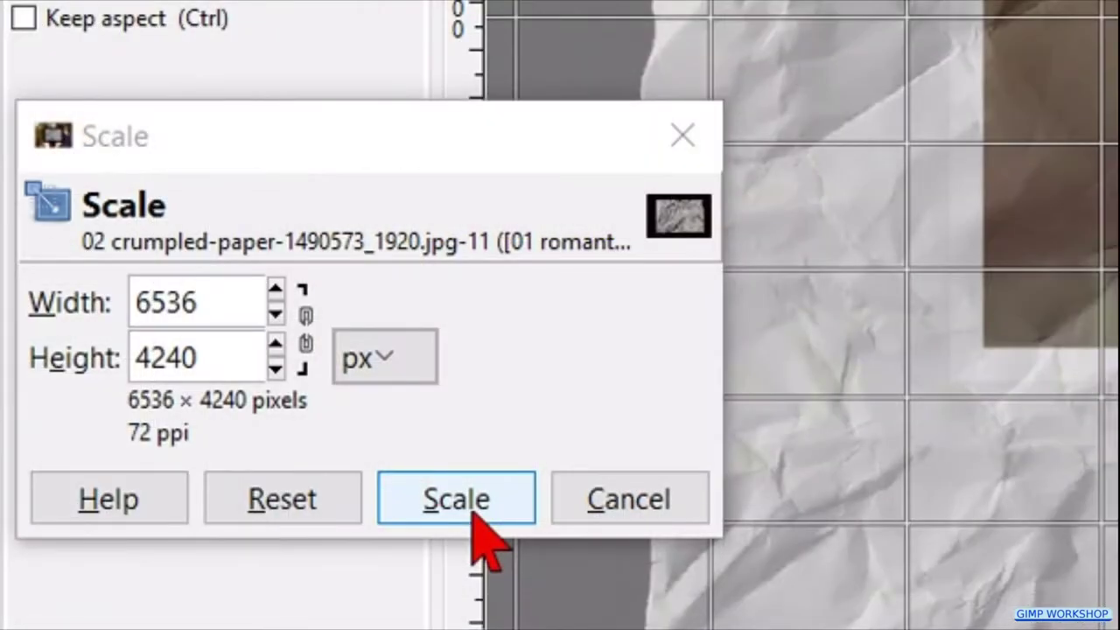
left_click(472, 512)
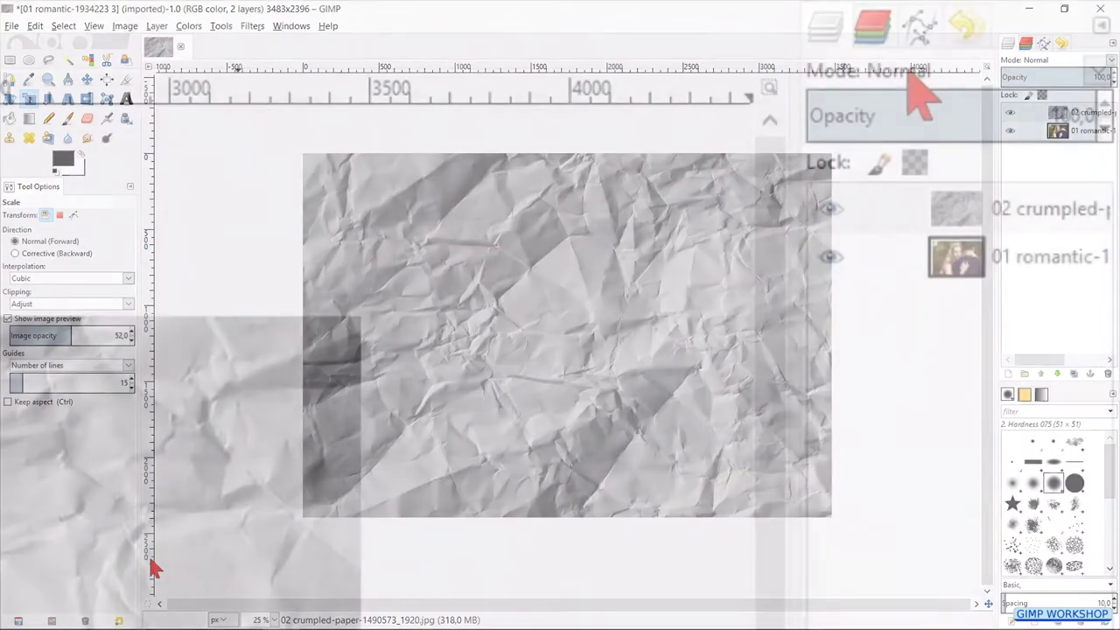
Set the paper layer to Multiply mode and nudge it slightly up and left
left_click(1041, 61)
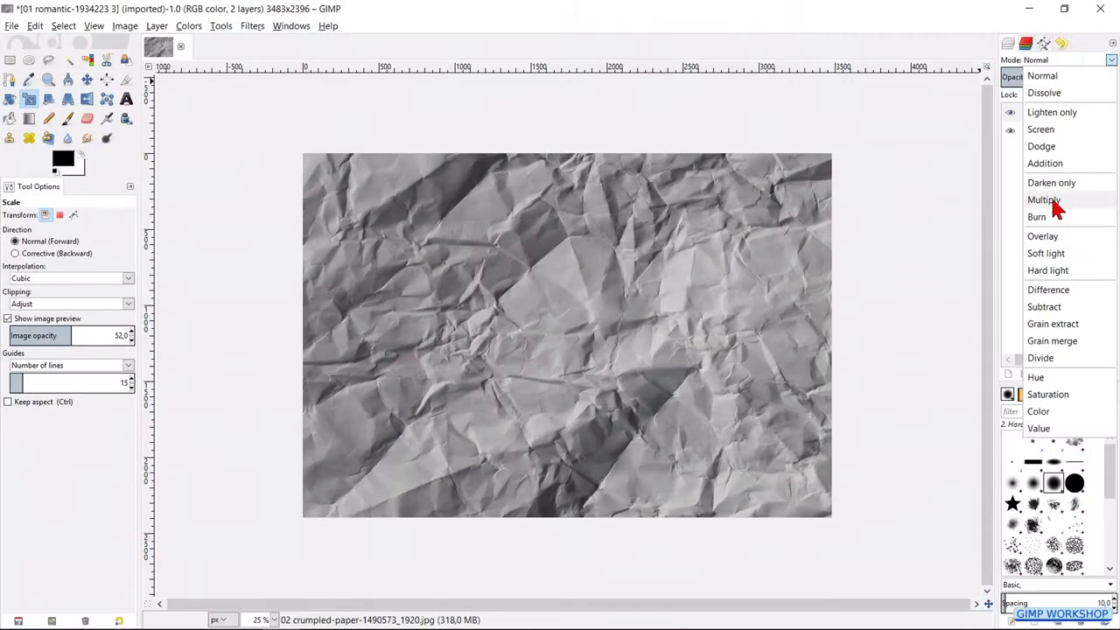
left_click(1044, 200)
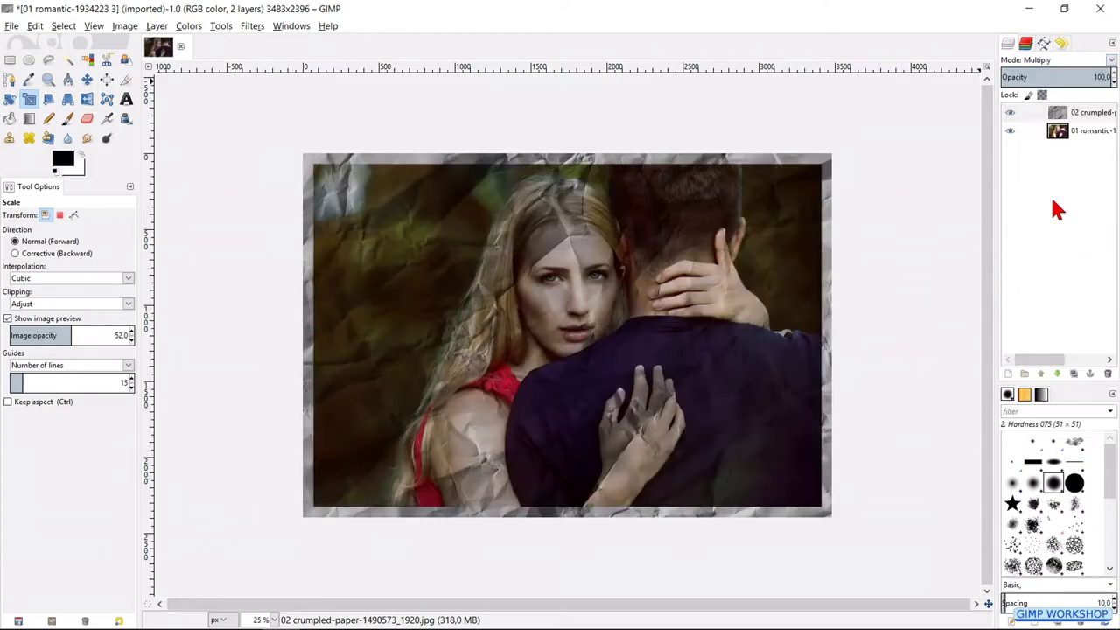
left_click(91, 80)
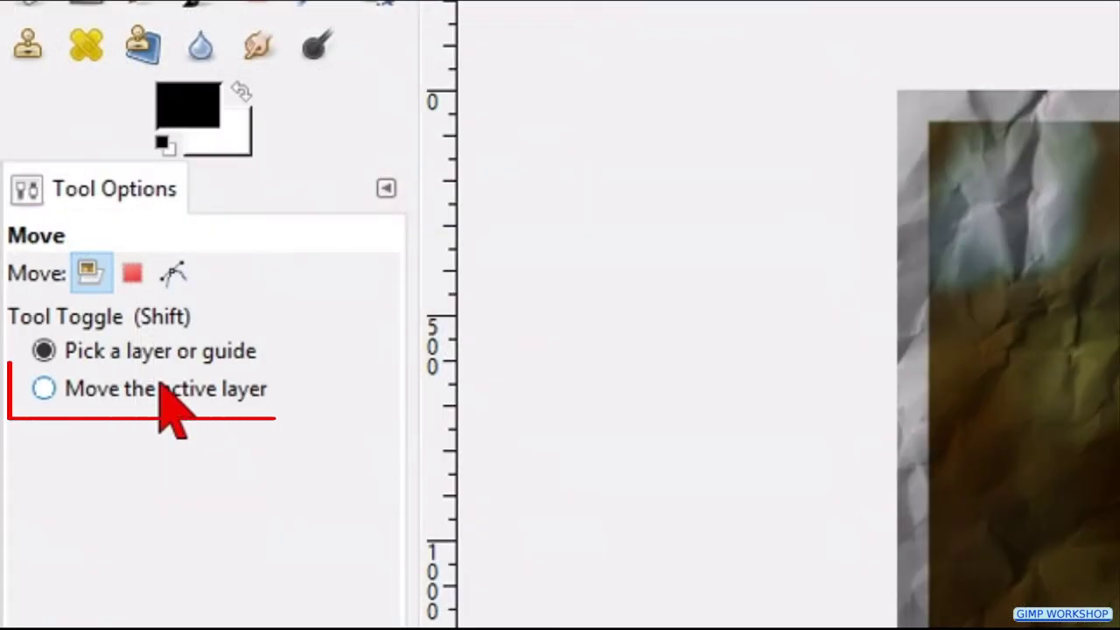
left_click(167, 389)
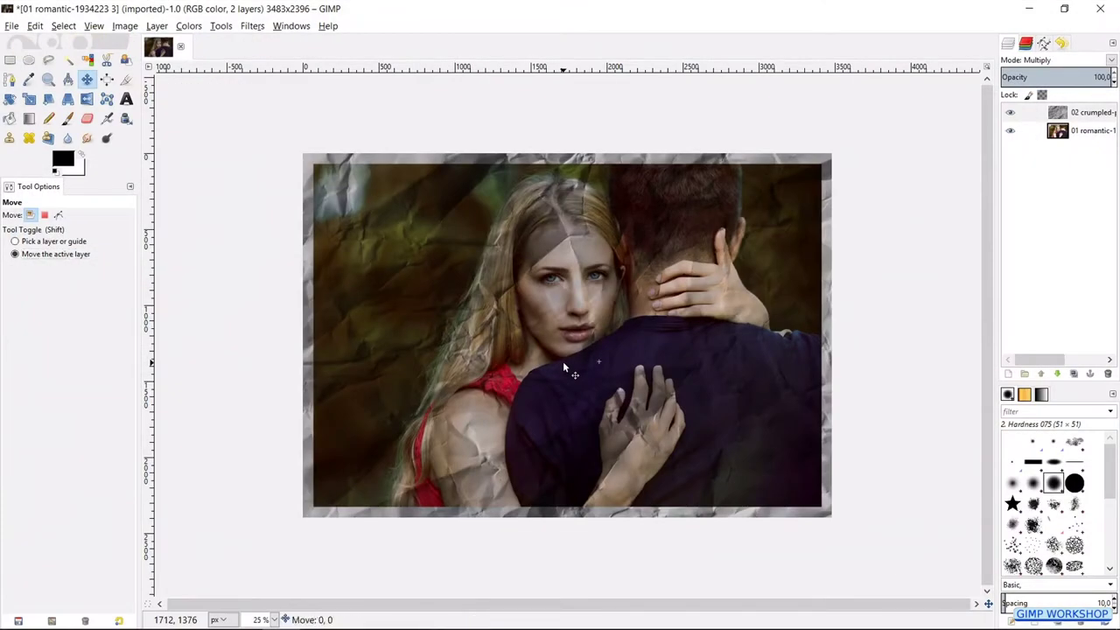
mouse_move(562, 360)
left_mouse_down()
mouse_move(561, 343)
mouse_move(531, 342)
mouse_move(555, 363)
mouse_move(551, 355)
left_mouse_up()
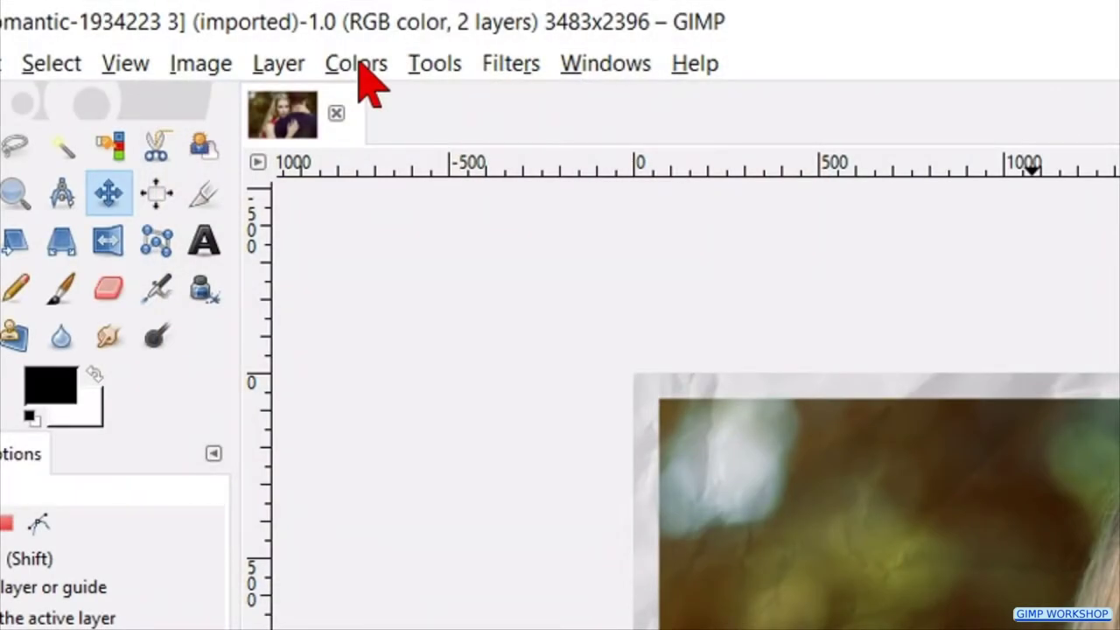
Apply Brightness-Contrast to the paper layer with contrast 50 and brightness -30
left_click(359, 68)
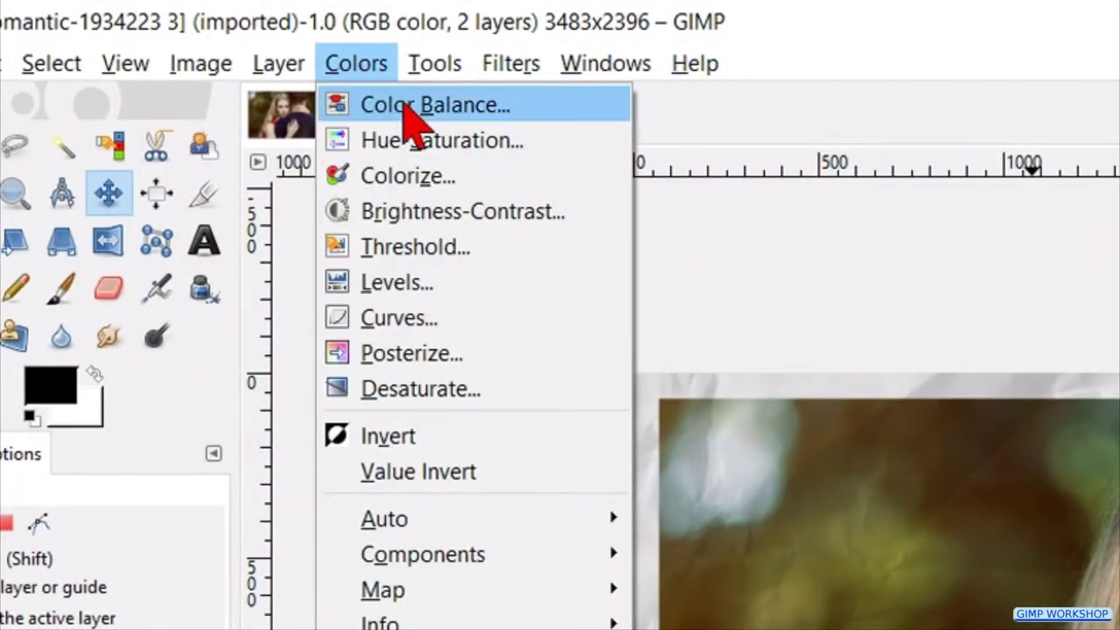
left_click(464, 211)
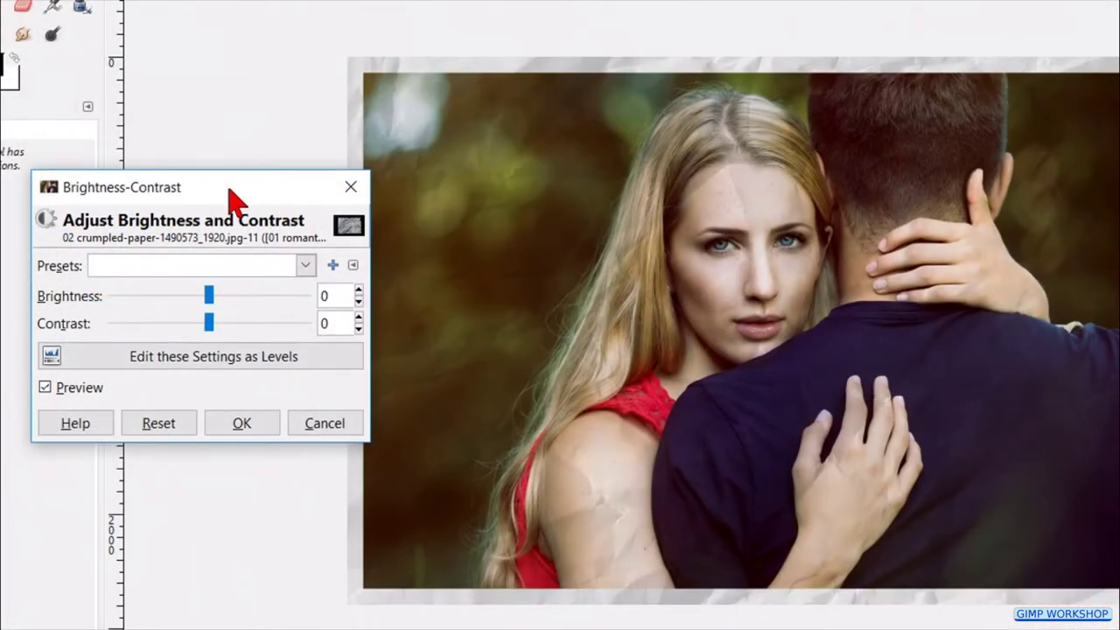
left_click(280, 323)
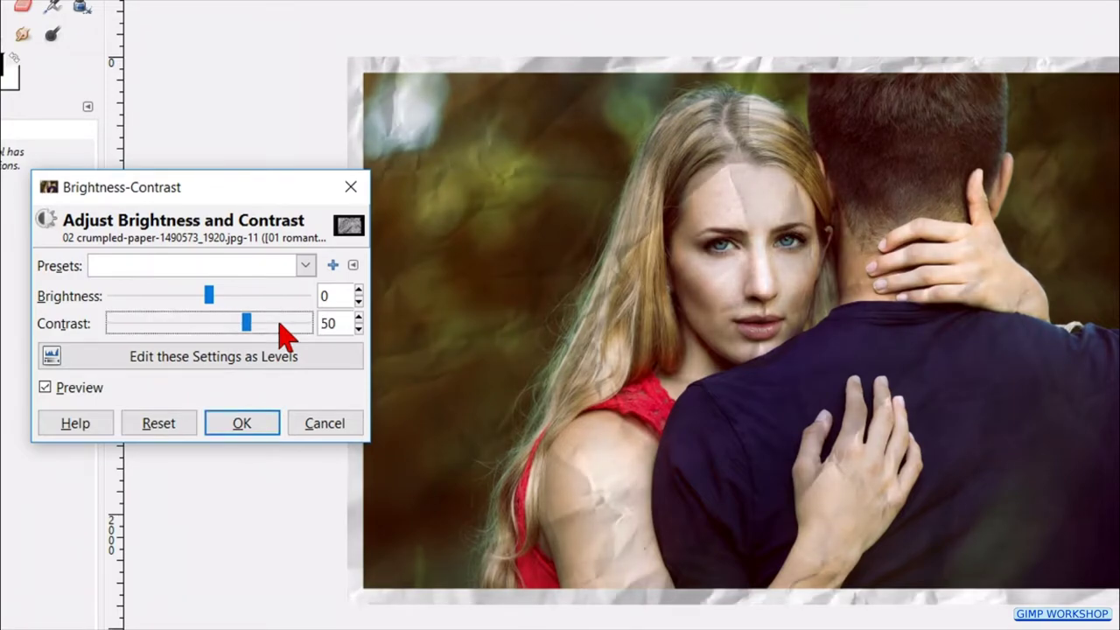
left_click(151, 300)
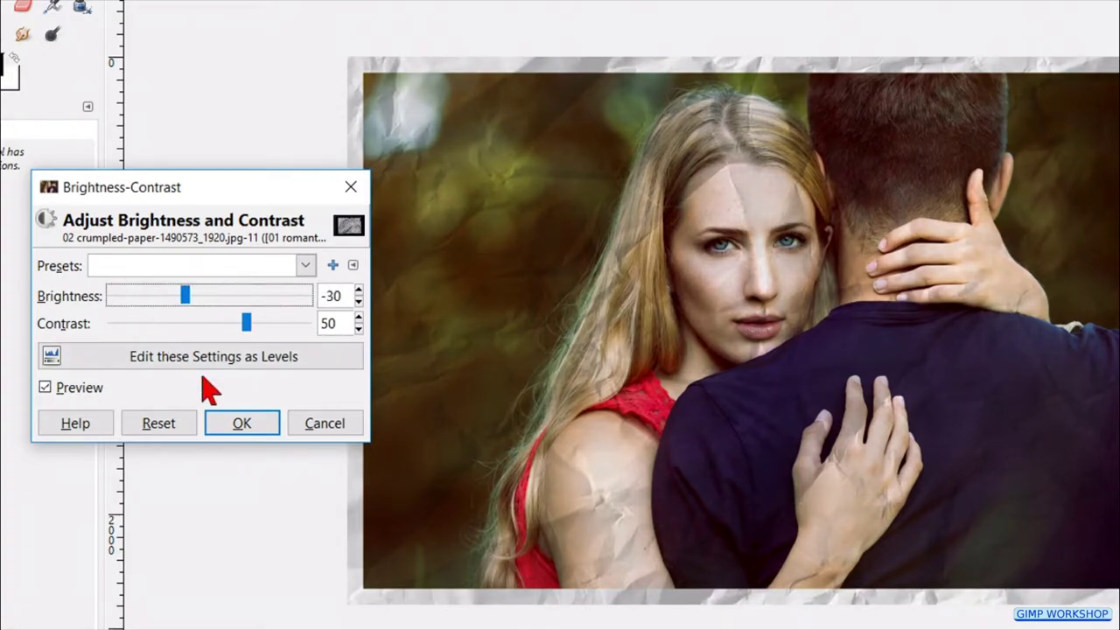
left_click(249, 422)
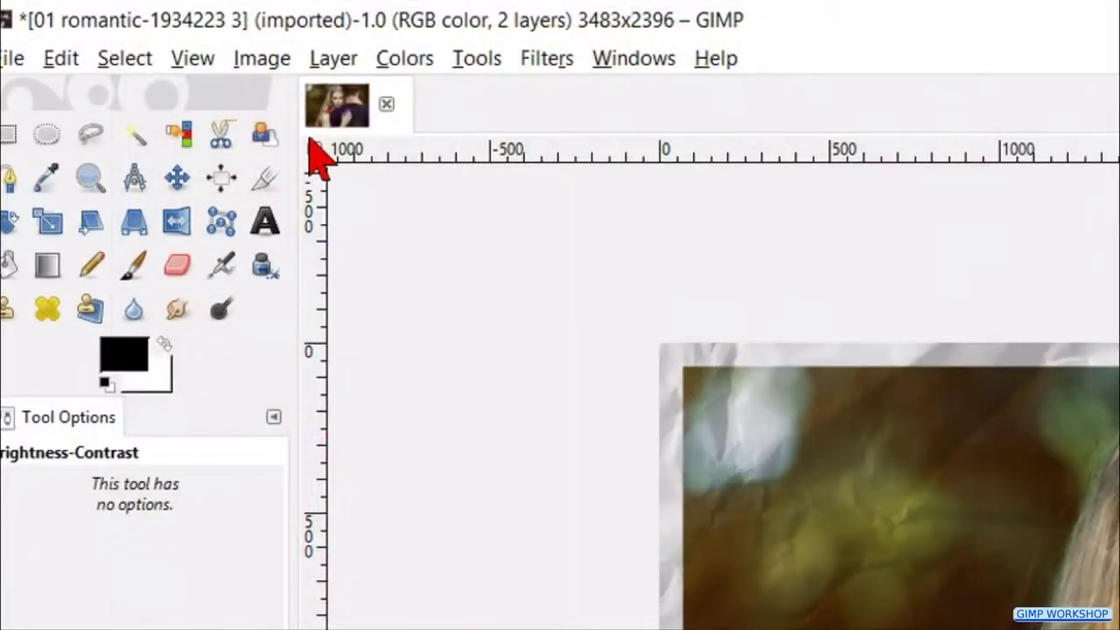
Apply Layer to Image Size to the crumpled-paper layer, then Merge Down into the photo
left_click(333, 60)
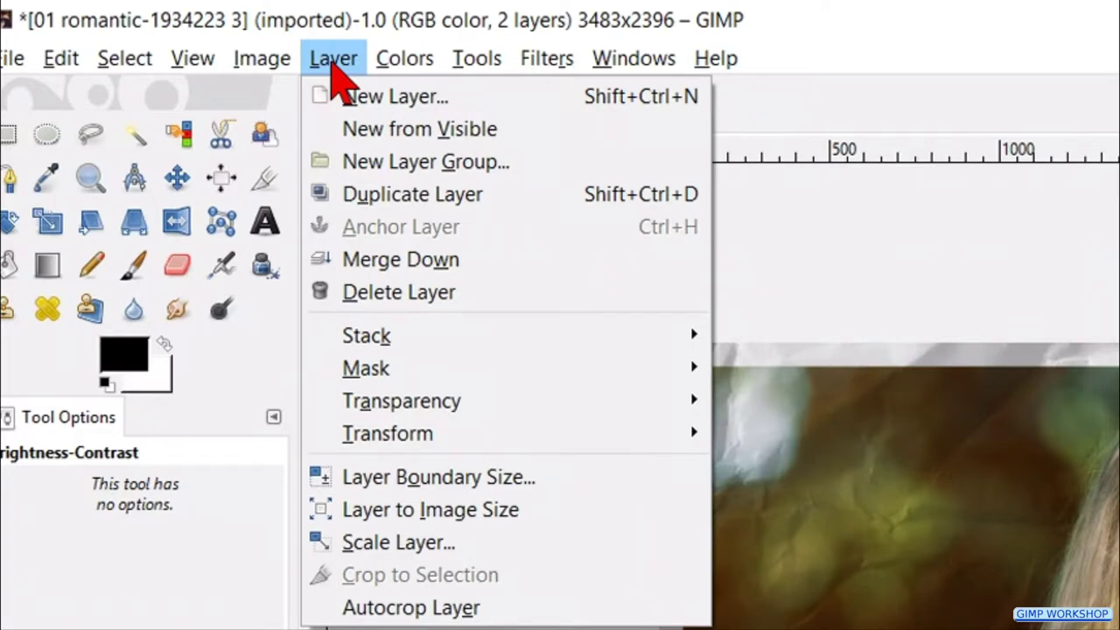
left_click(479, 512)
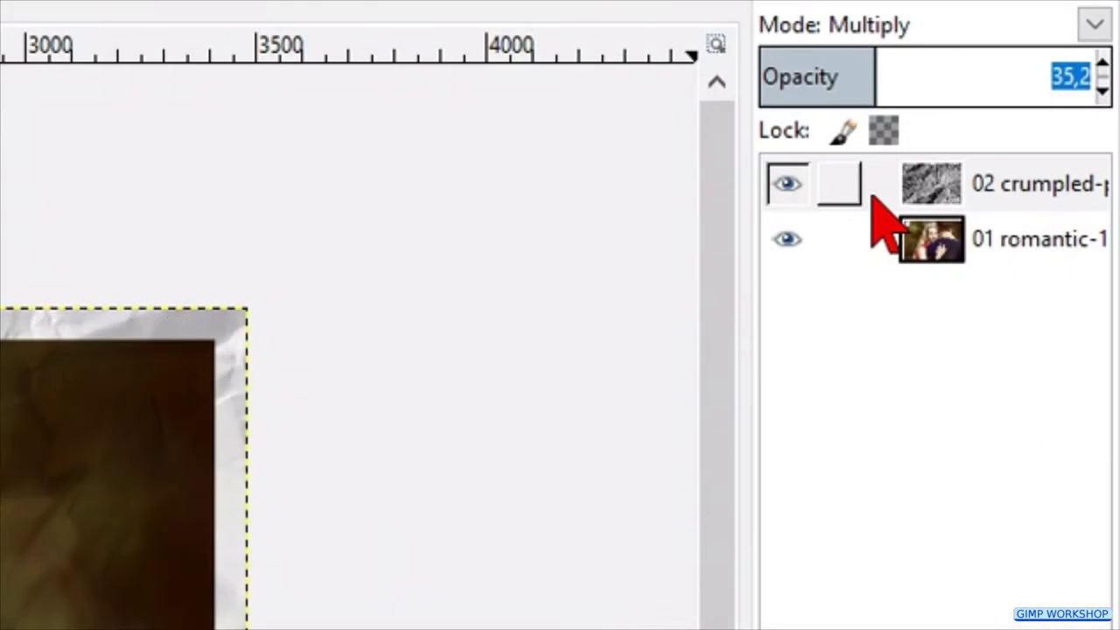
right_click(875, 210)
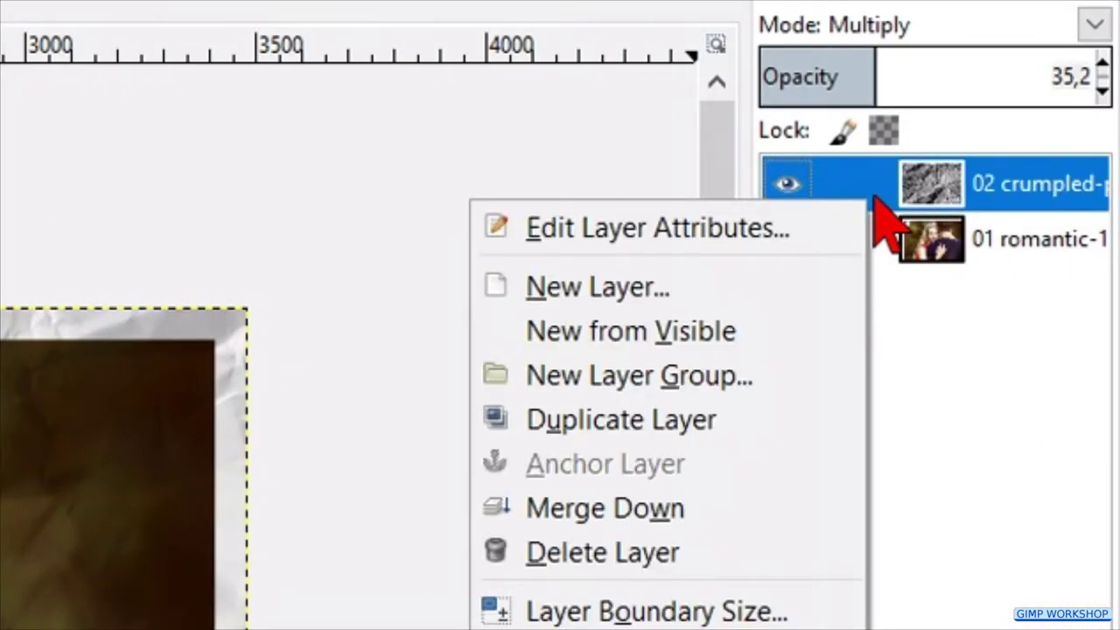
left_click(709, 512)
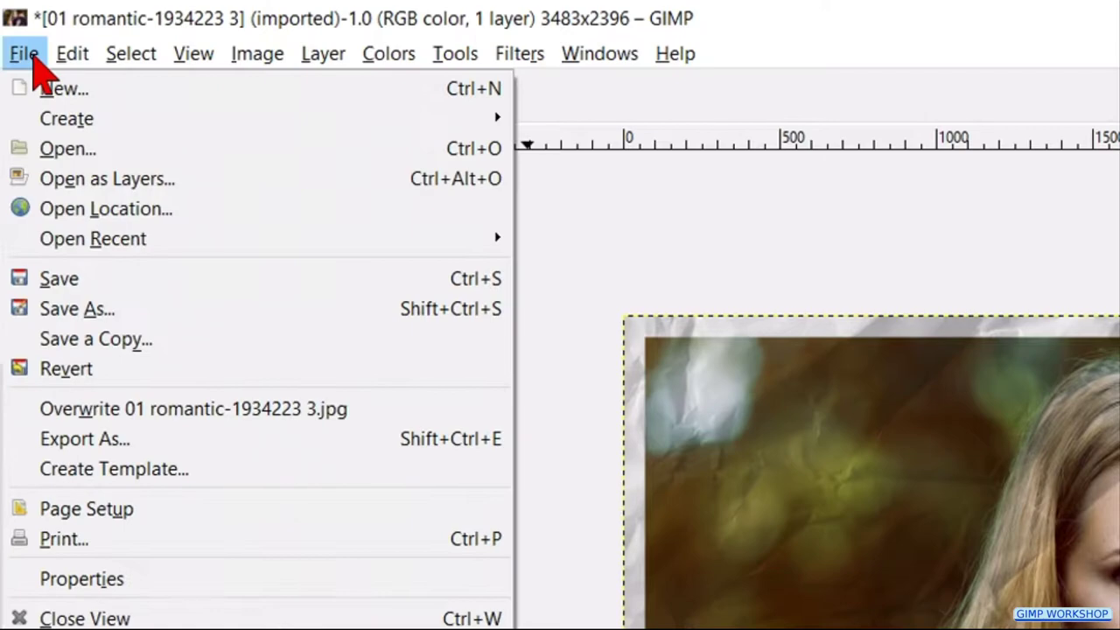
Open 03 handwritten-1763282.jpg as a layer over the couple photo
left_click(160, 180)
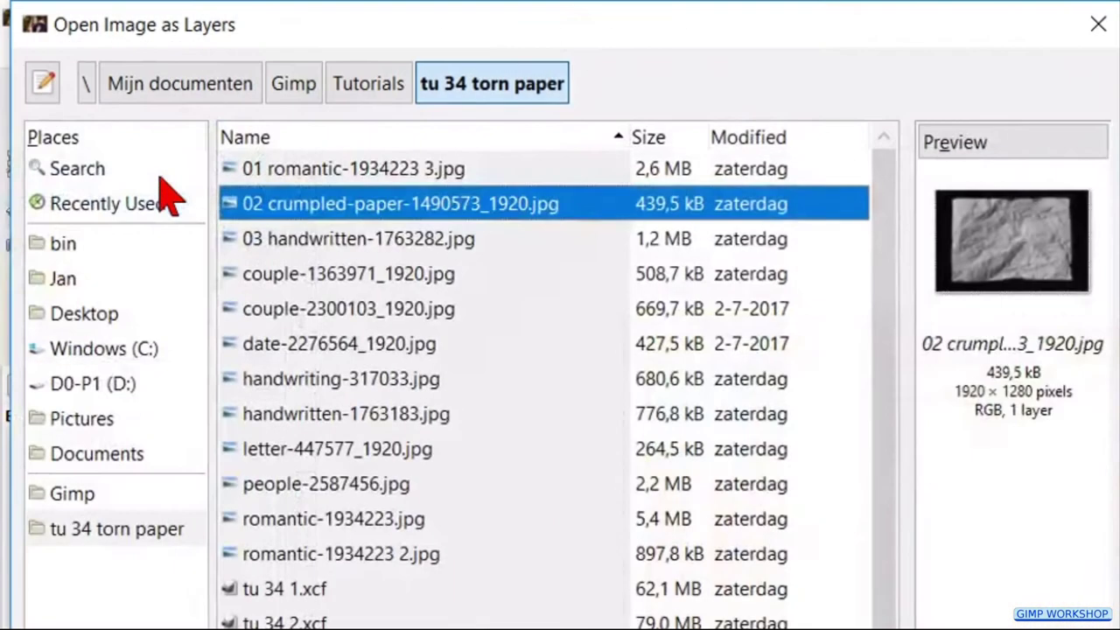
left_click(345, 245)
double_click(346, 251)
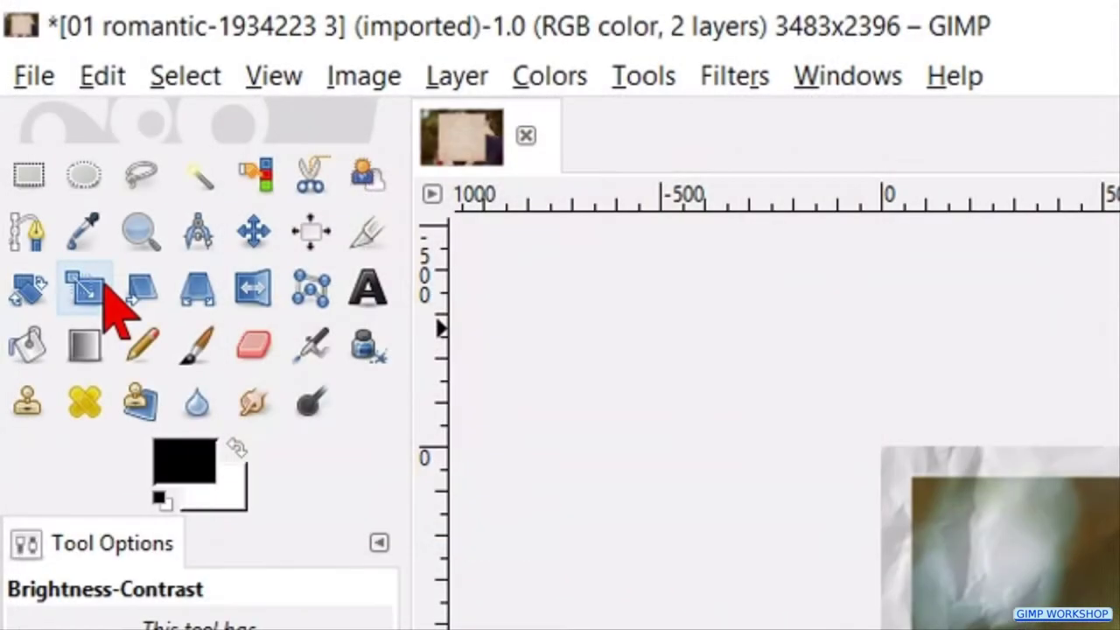
Scale the handwritten paper layer to about 4596×3104 so it overhangs the photo
left_click(0, 28)
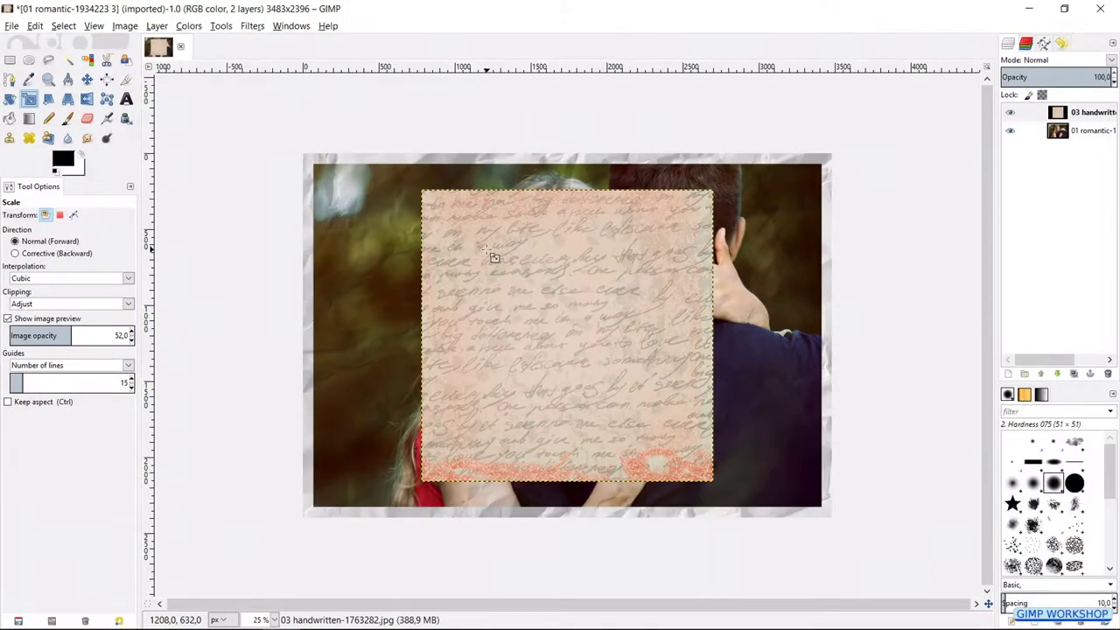
left_click(488, 251)
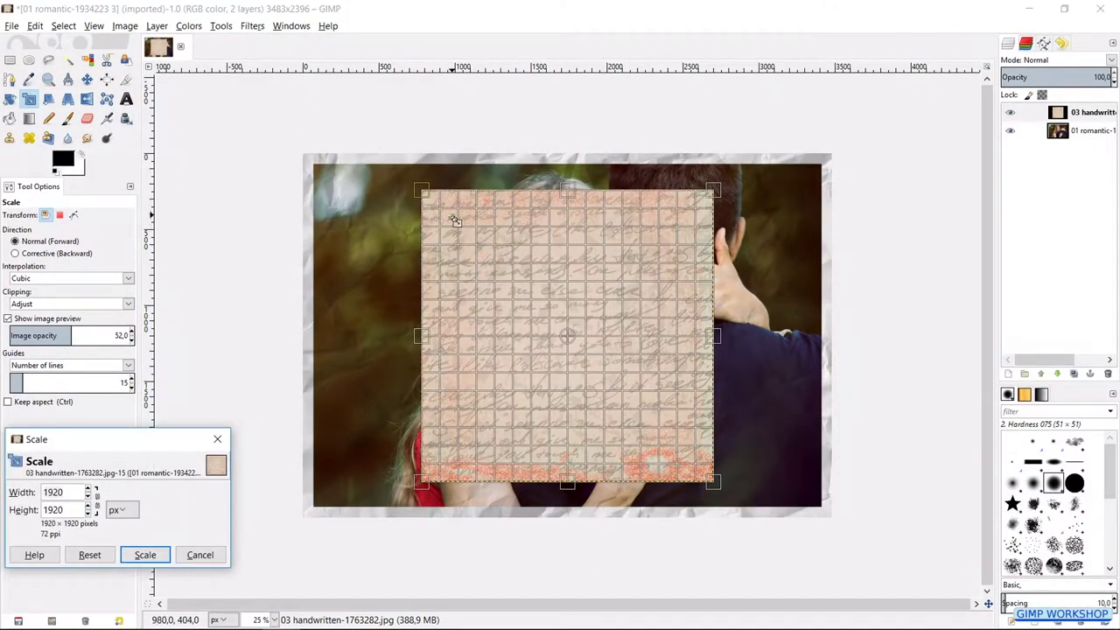
left_click_drag(487, 242, 252, 131)
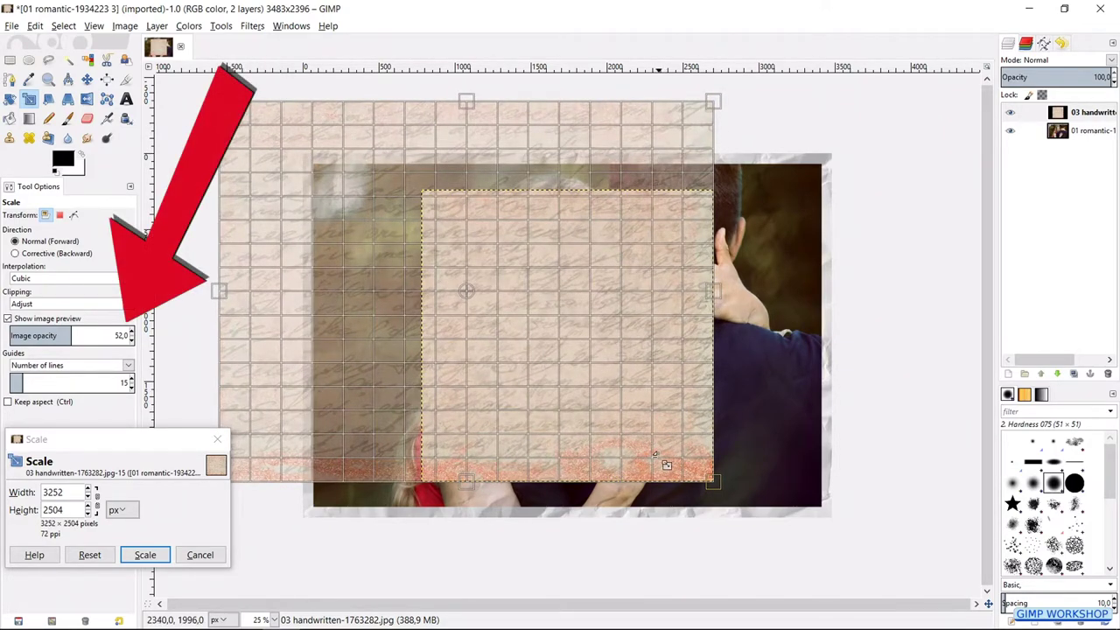
left_click_drag(666, 464, 871, 556)
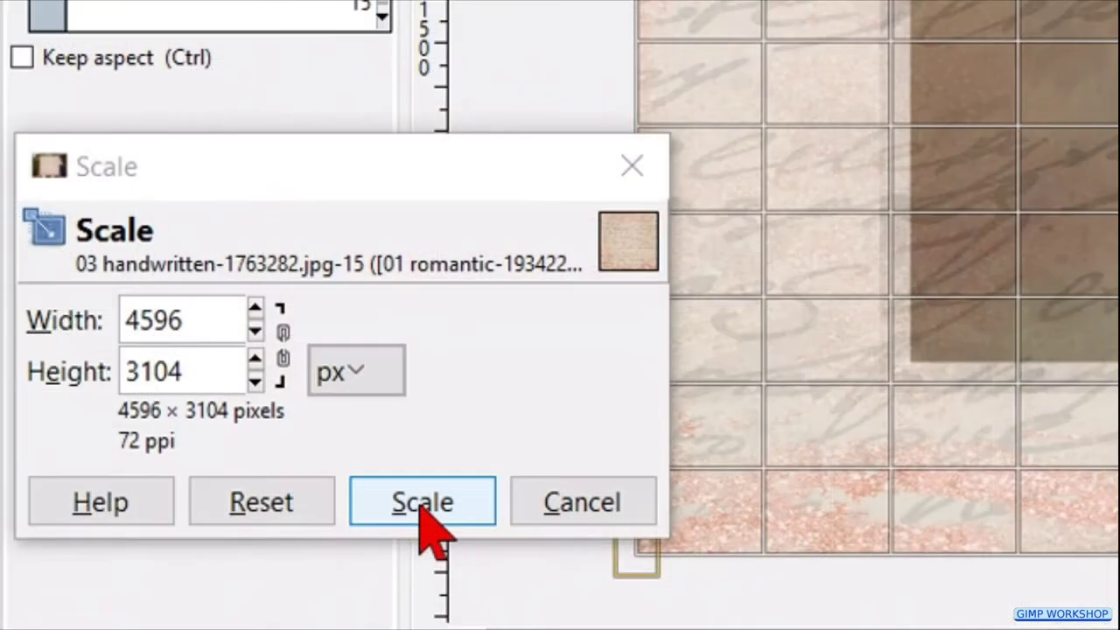
left_click(421, 504)
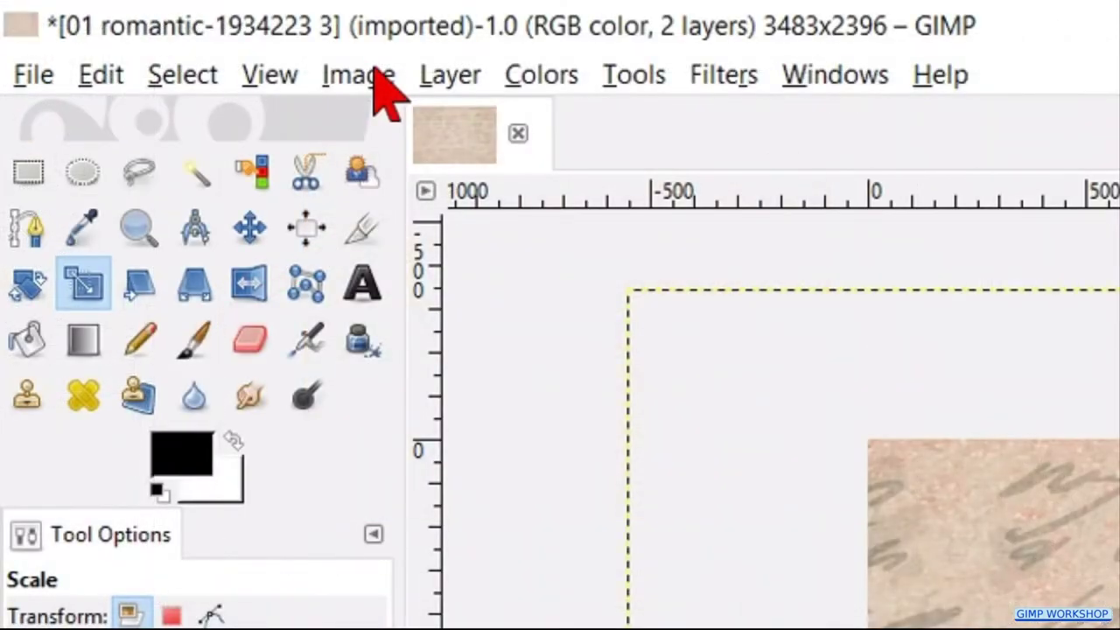
Fit the canvas to layers (4596×3105) and move the 01 romantic layer above 03 handwritten
left_click(130, 27)
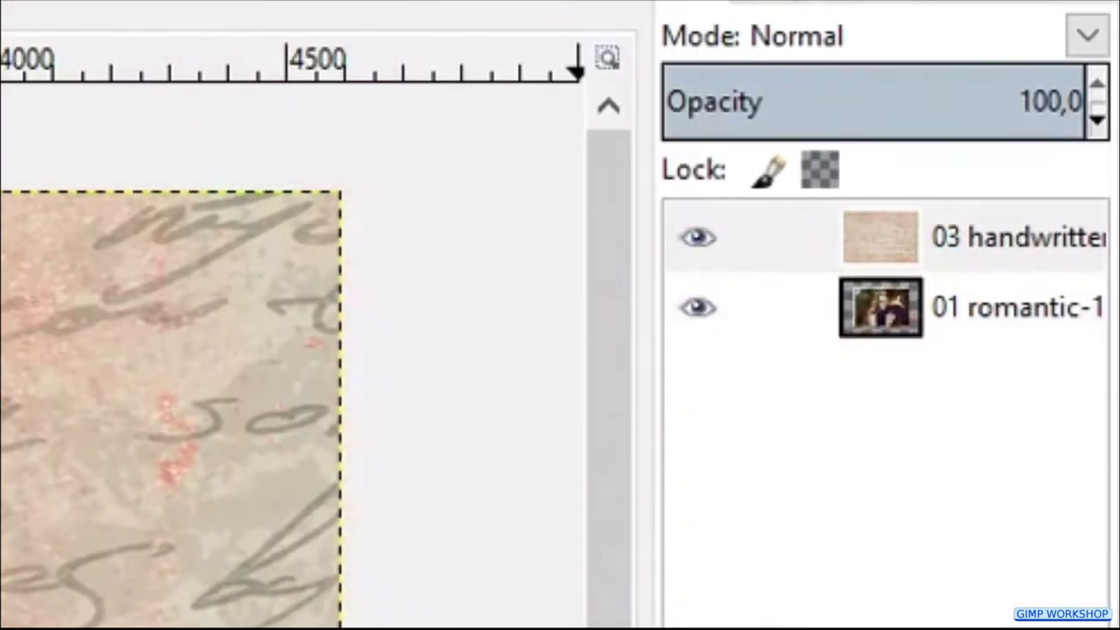
left_click(1057, 373)
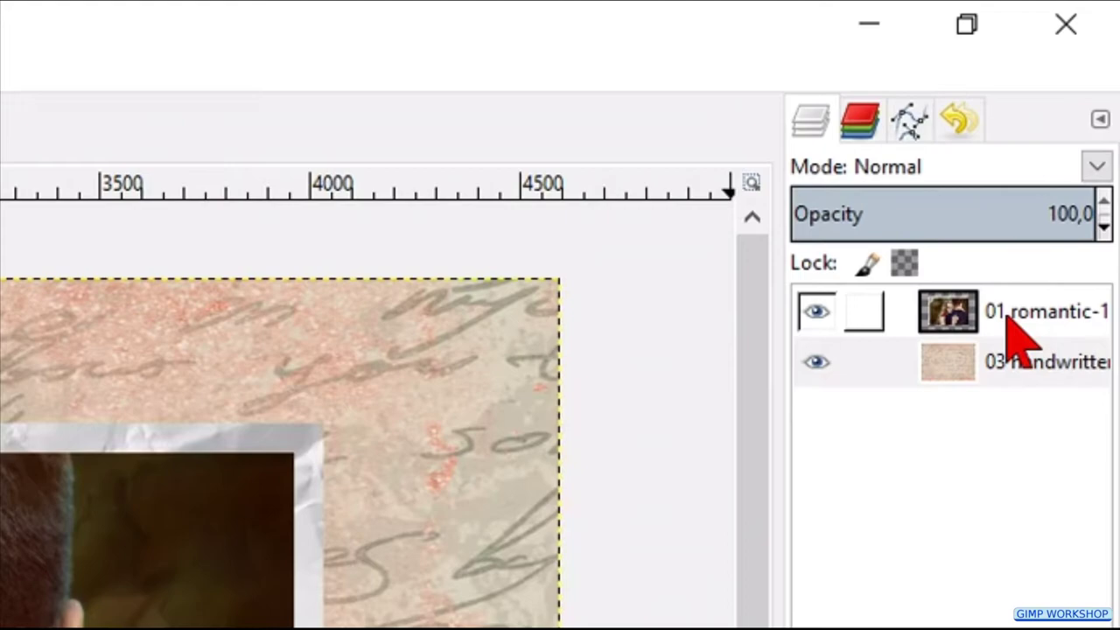
left_click(1015, 328)
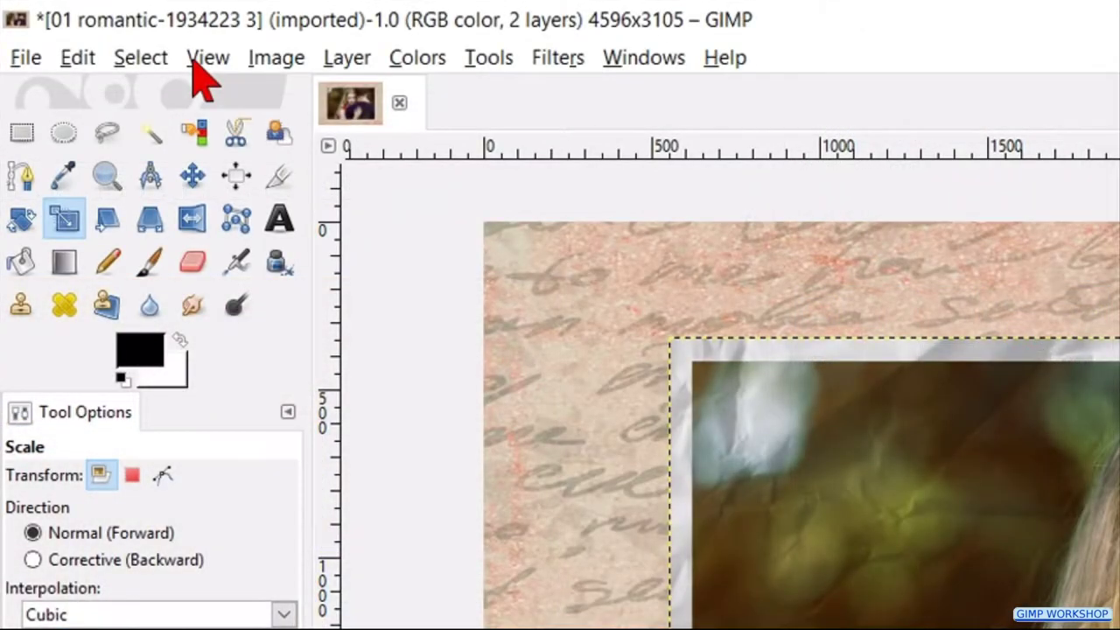
Free-select the photo's left part with a jagged tear line running down between the couple
left_click(207, 62)
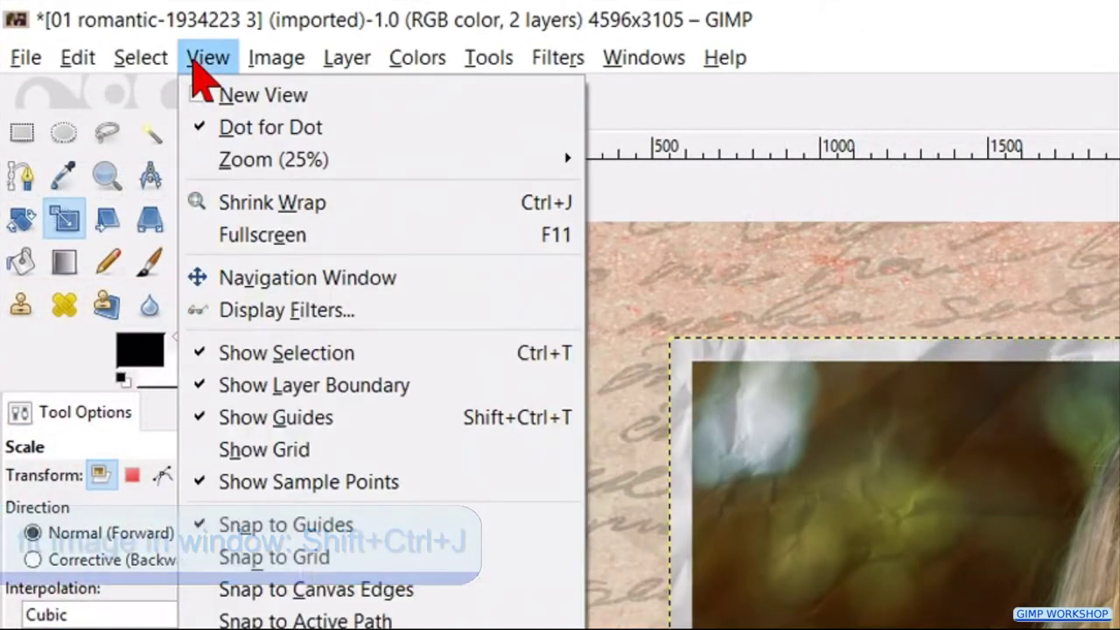
mouse_move(519, 167)
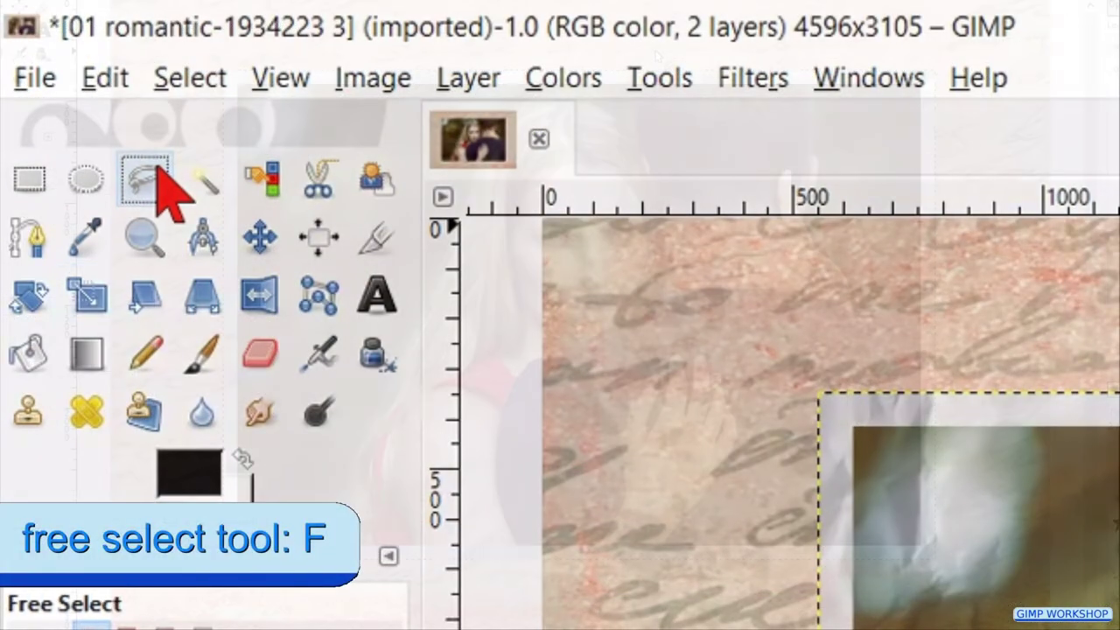
mouse_move(655, 50)
left_mouse_down()
mouse_move(721, 119)
mouse_move(714, 144)
left_mouse_up()
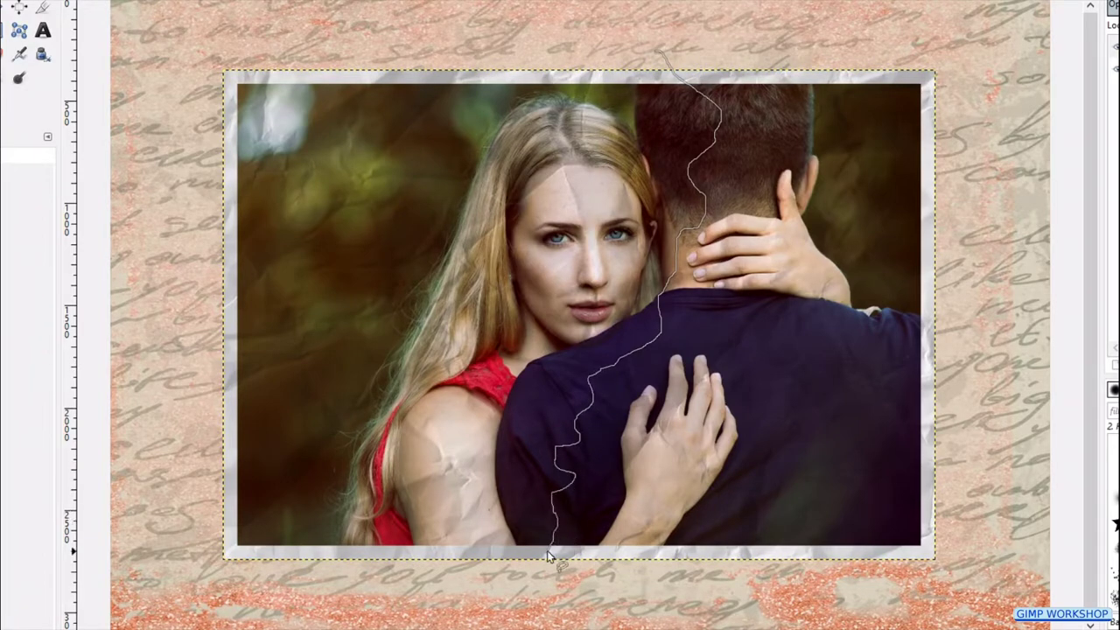
left_click_drag(537, 580, 537, 580)
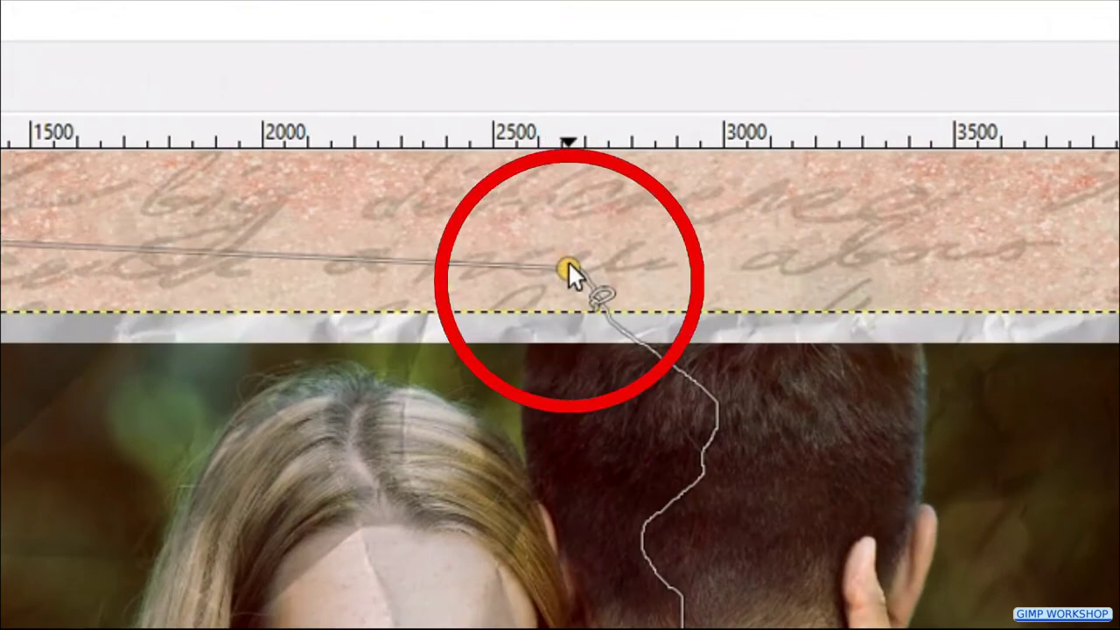
left_click(567, 261)
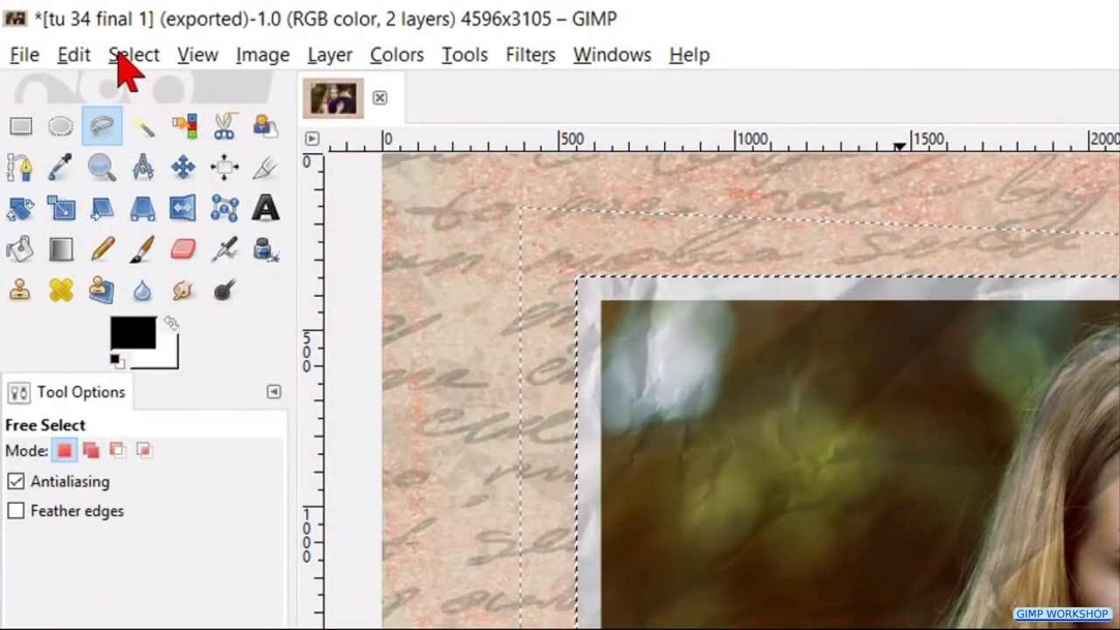
Distort the tear selection with spread 14, granularity 1, smooth 1, and no horizontal or vertical smoothing
left_click(122, 56)
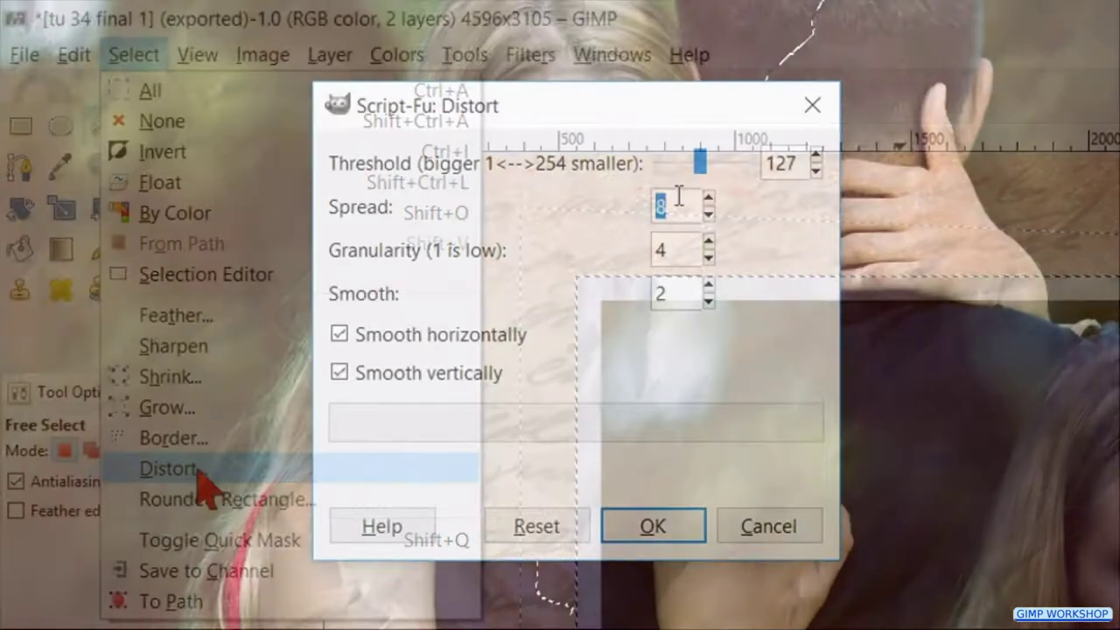
type("1")
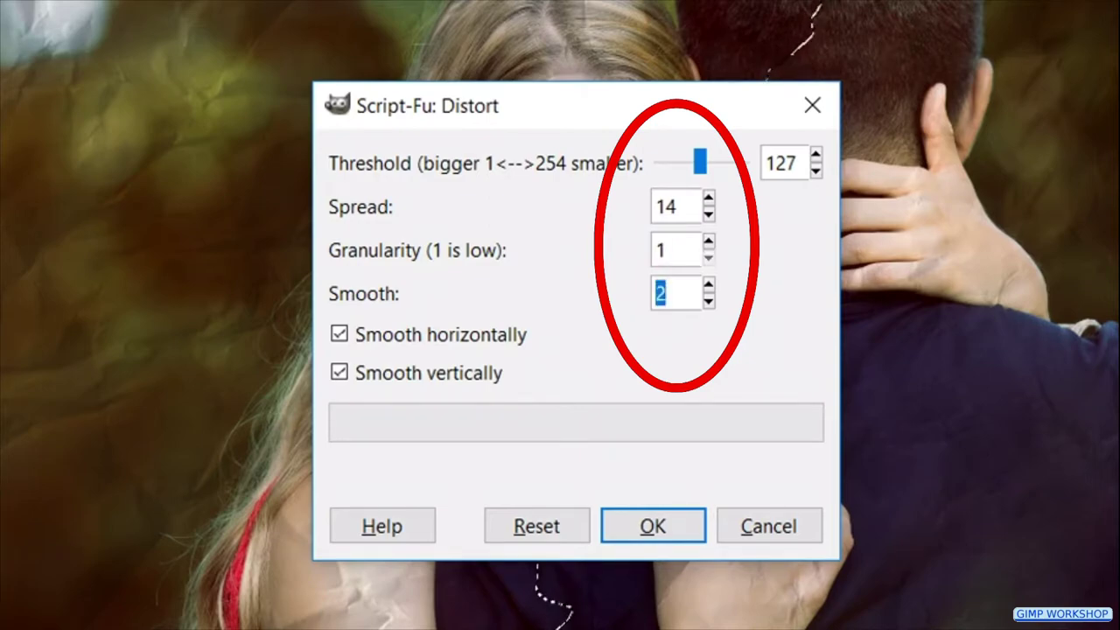
type("1")
key("Tab")
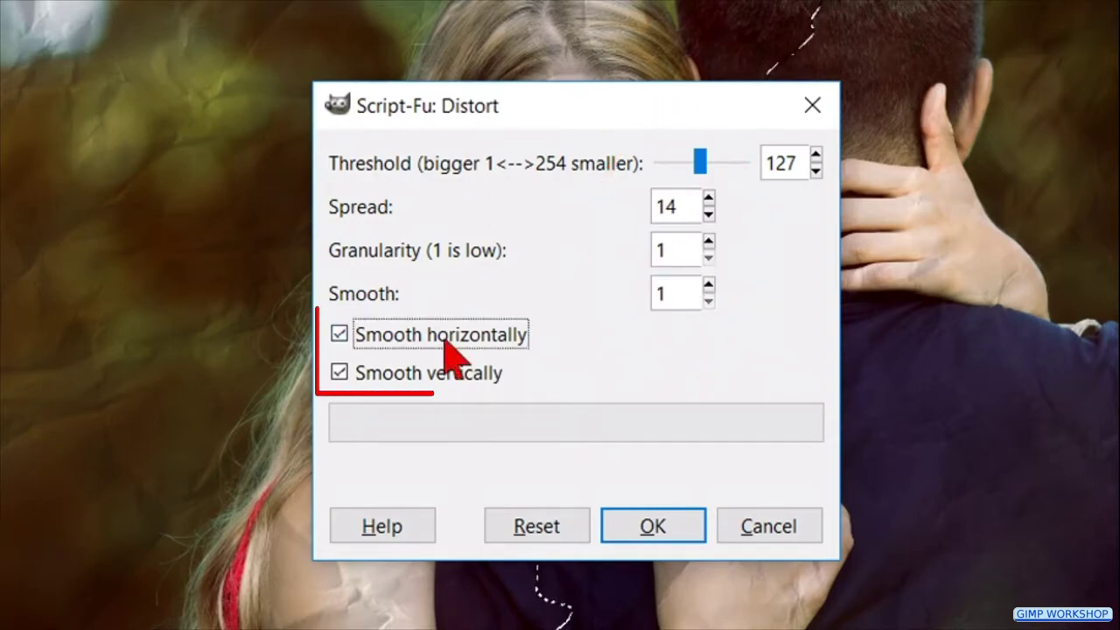
left_click(446, 342)
left_click(445, 373)
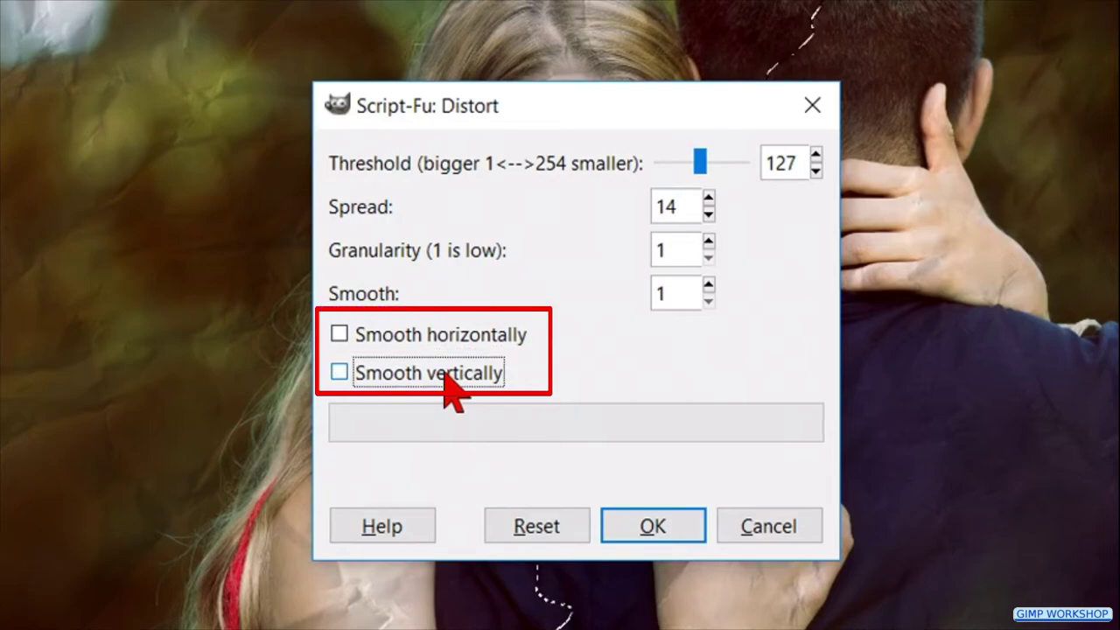
left_click(637, 529)
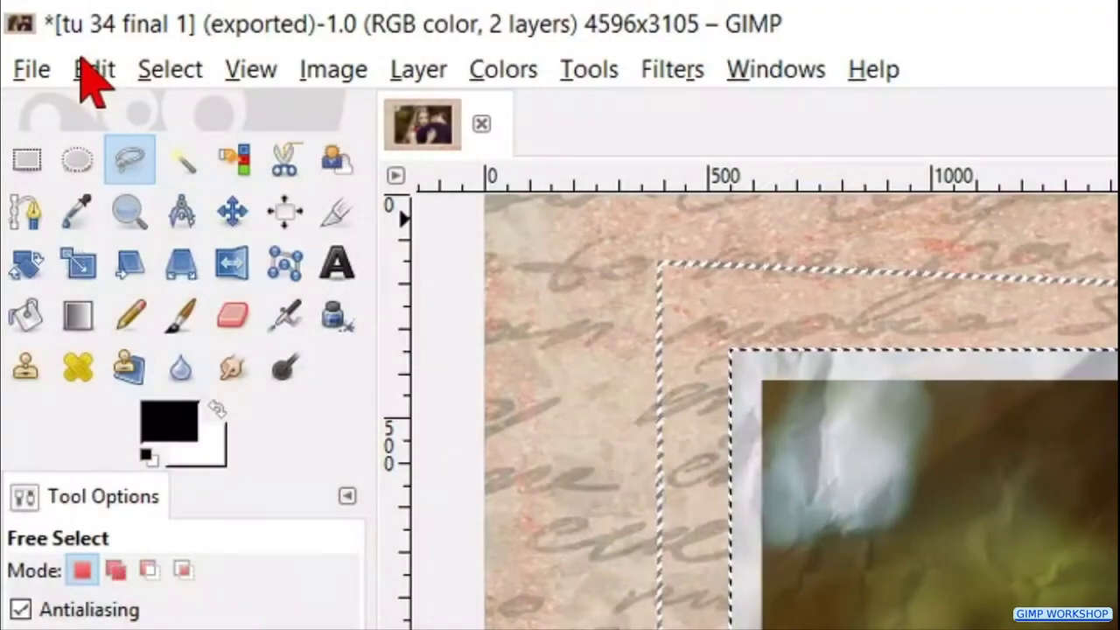
Cut the selected left photo piece and paste it back in
left_click(93, 69)
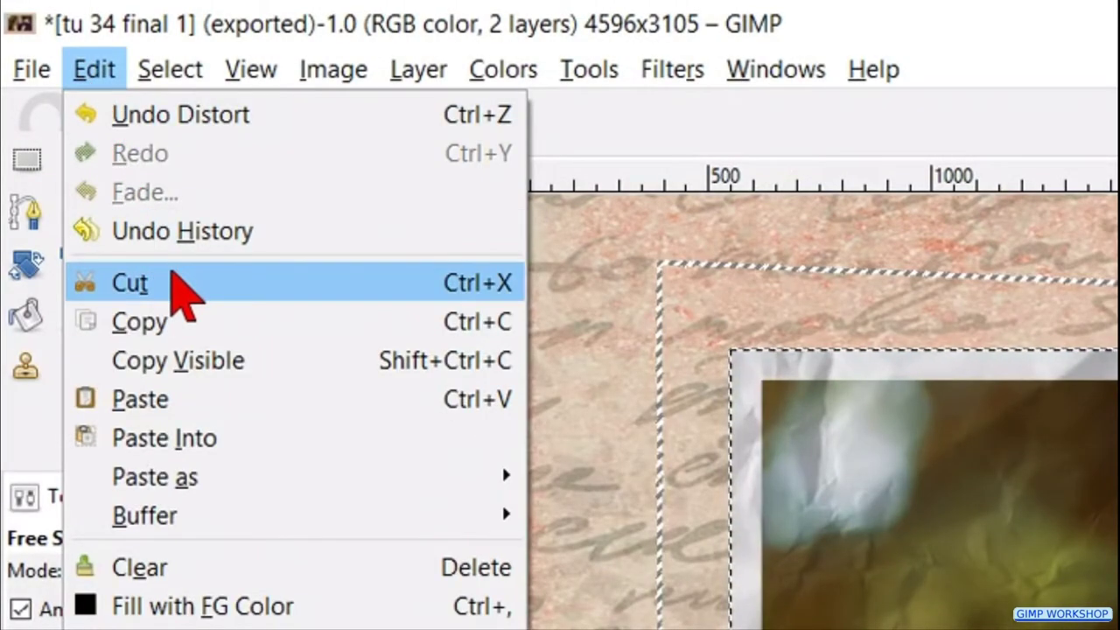
left_click(171, 282)
left_click(102, 76)
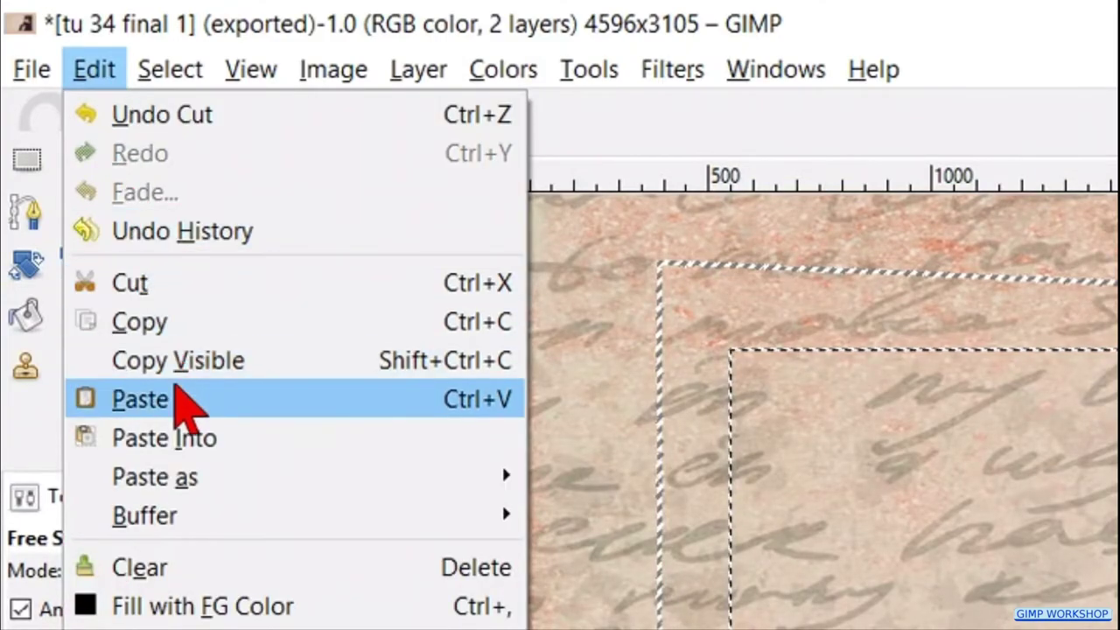
left_click(189, 403)
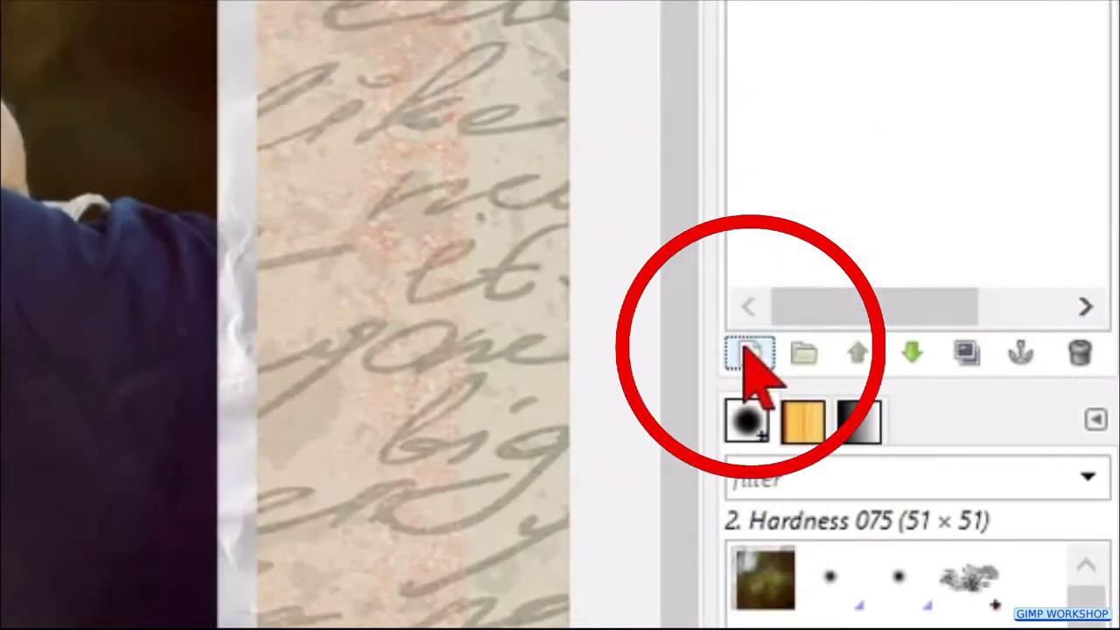
Turn the pasted piece into its own layer and extend it to the full image size
key("shift+ctrl+n")
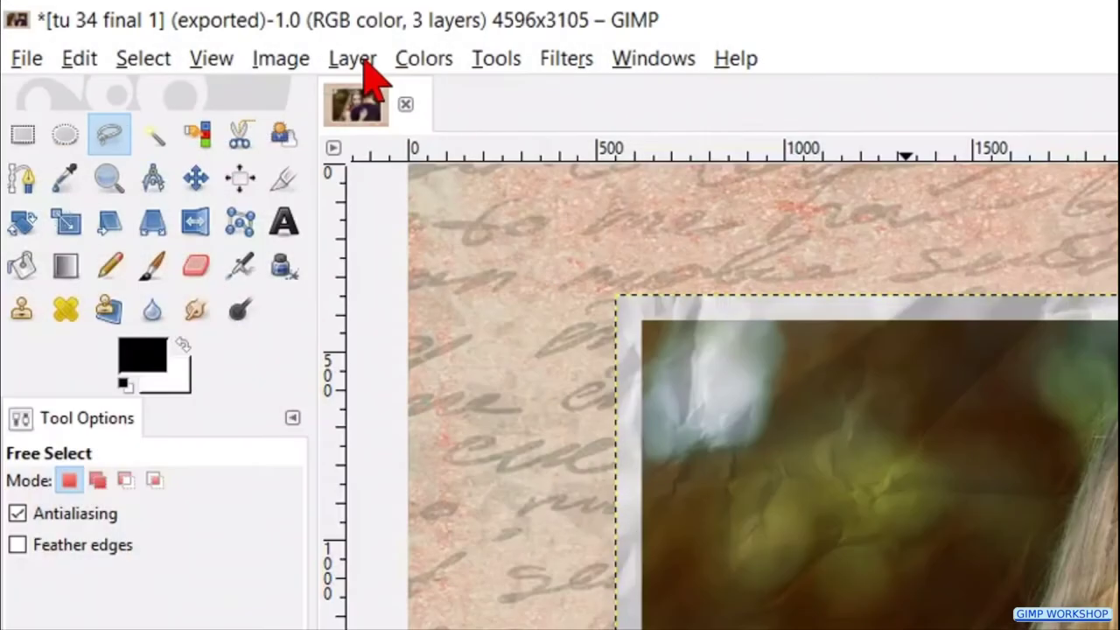
left_click(353, 59)
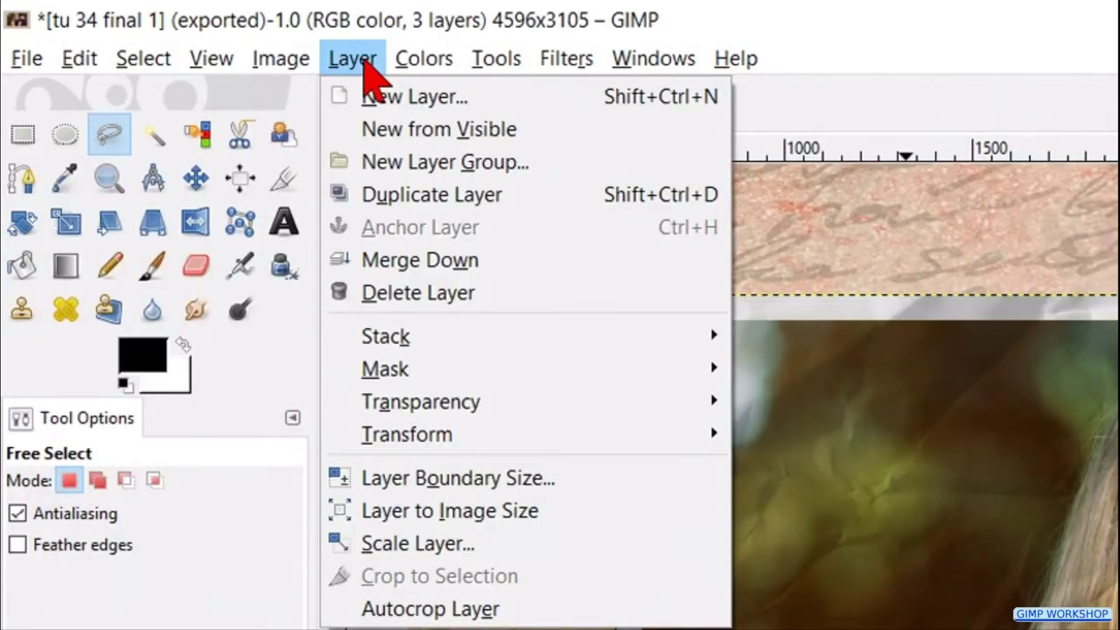
left_click(506, 514)
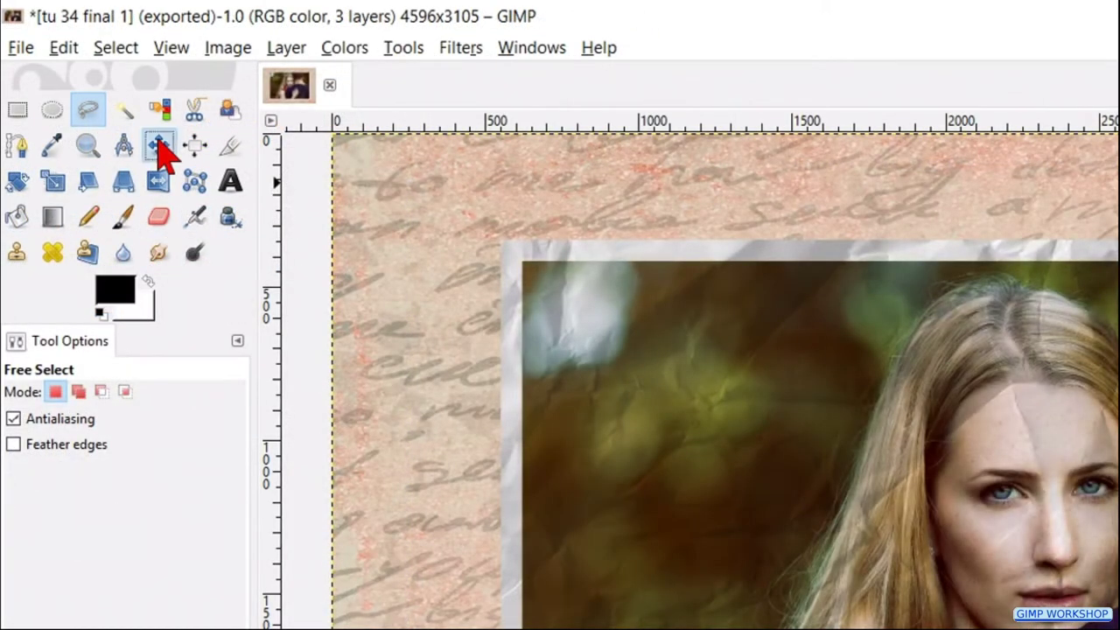
Move the pasted photo piece up and to the left to open a torn gap
left_click(159, 146)
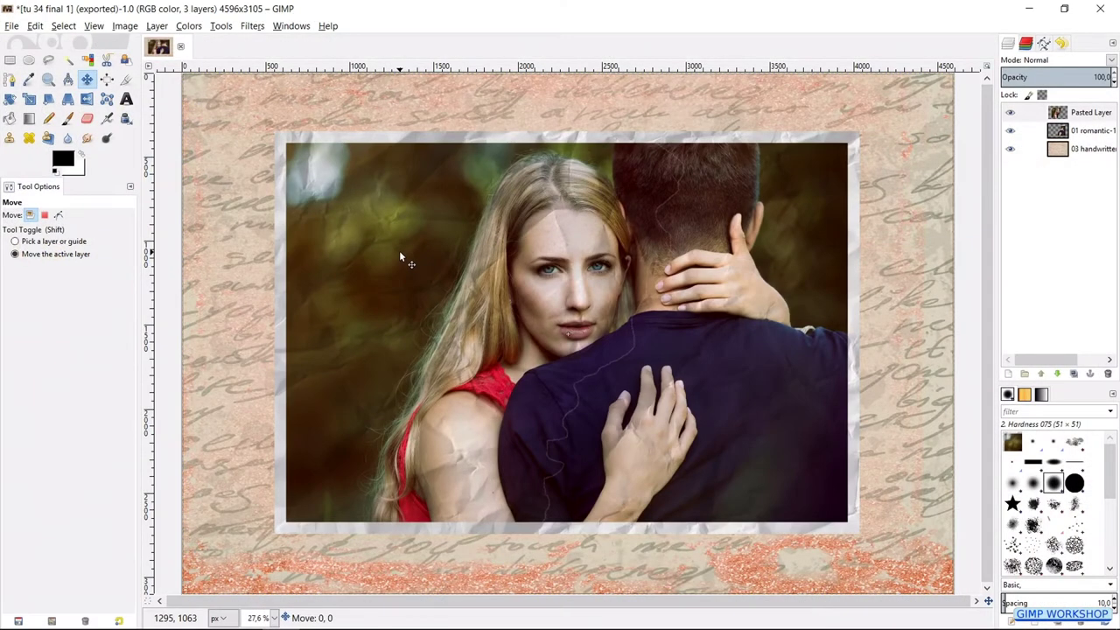
left_click_drag(398, 250, 358, 239)
left_click(58, 214)
scroll(551, 379, "up", 1)
scroll(551, 379, "up", 5)
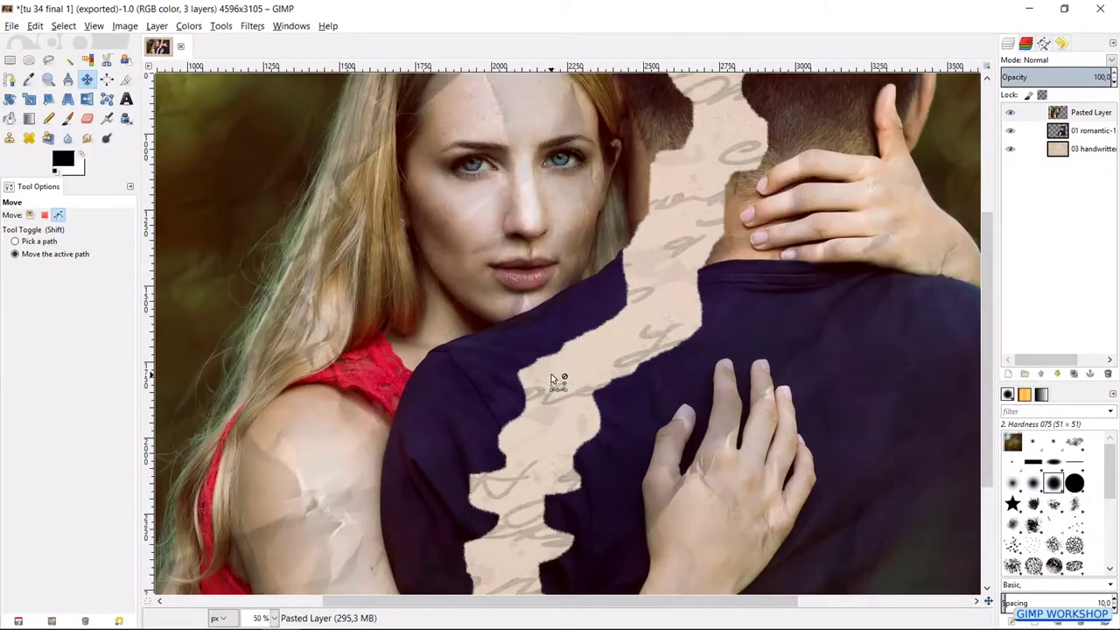
scroll(551, 379, "up", 1)
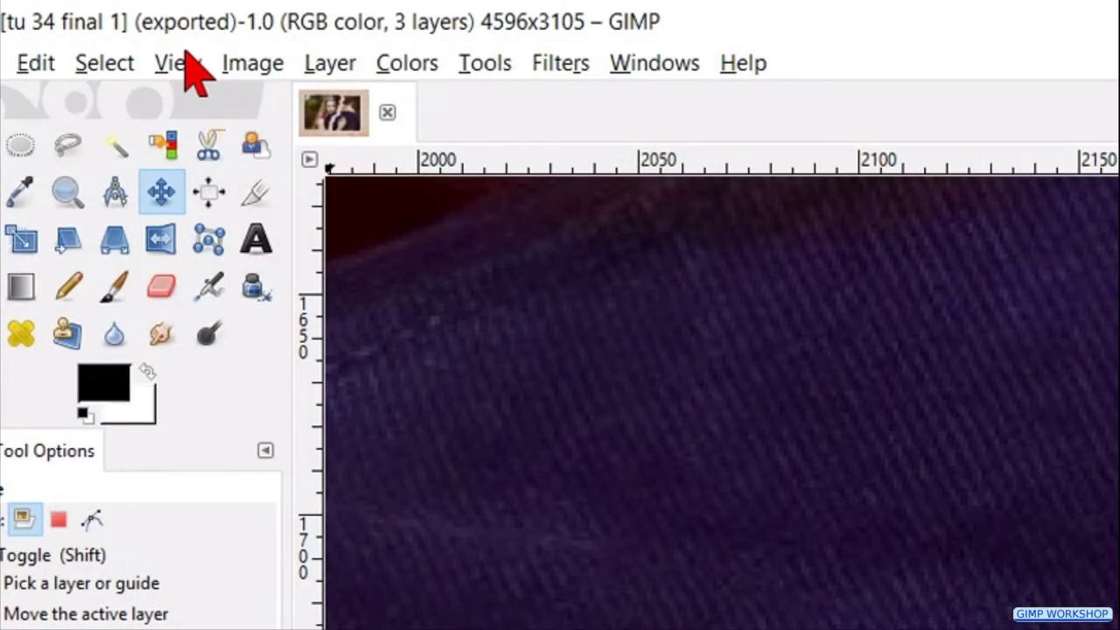
Fit the whole image in the window
left_click(94, 26)
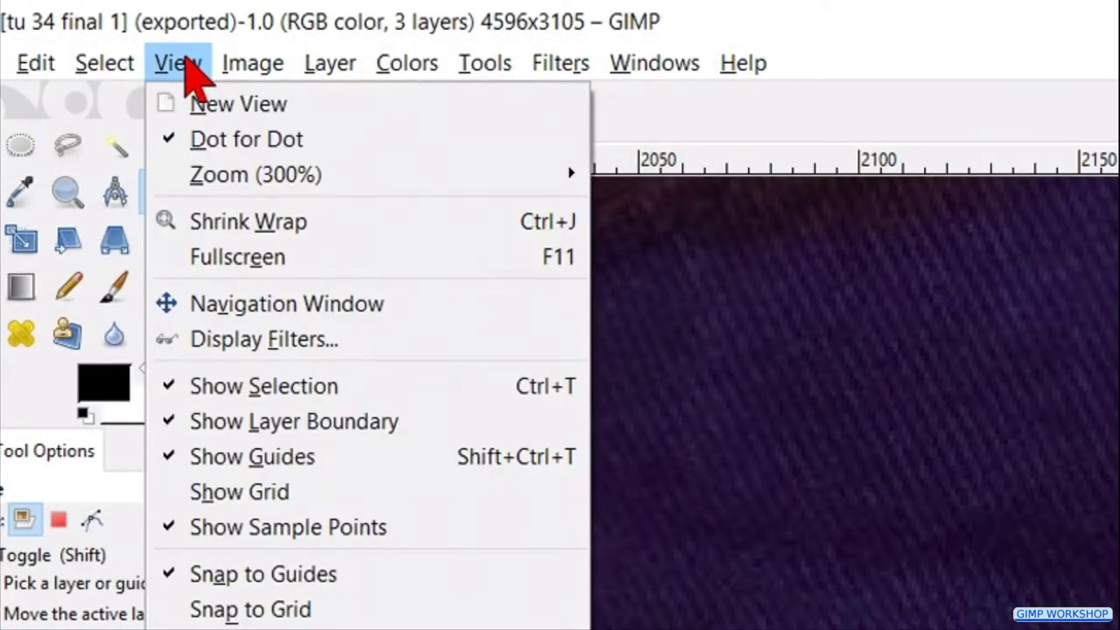
mouse_move(501, 175)
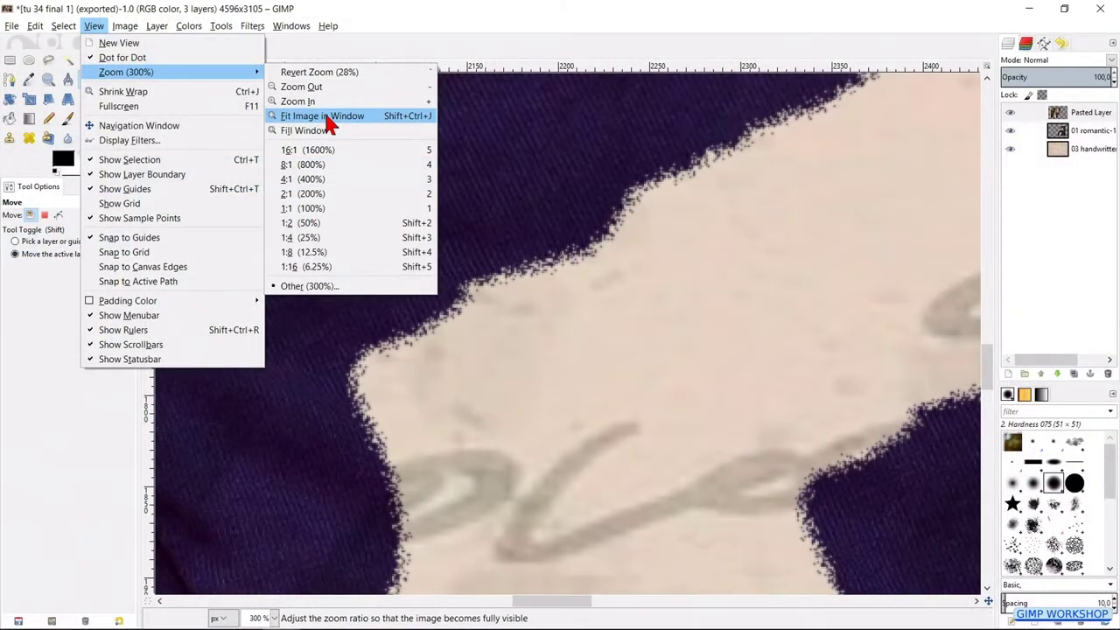
left_click(324, 117)
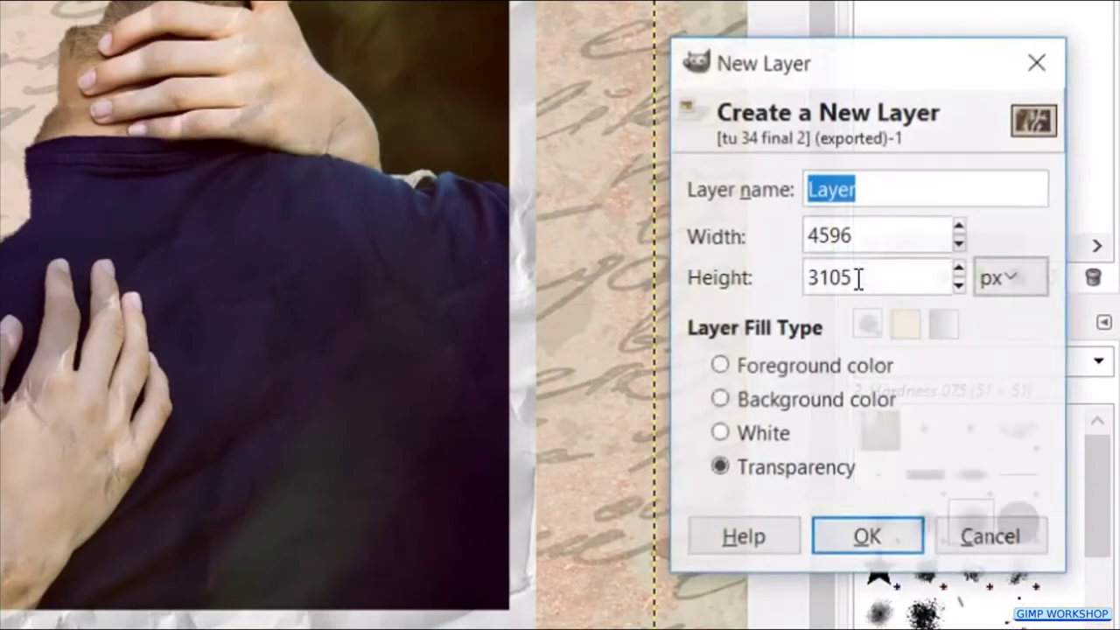
Name the new transparent layer 'edge' and free-select a closed strip along the torn edge
type("edg")
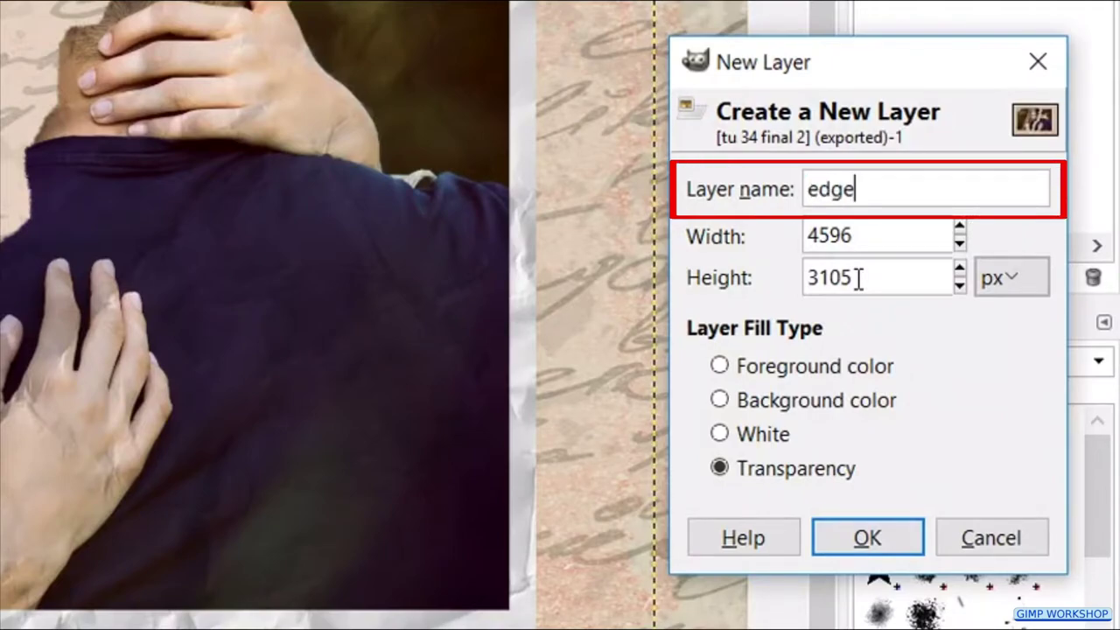
type("e")
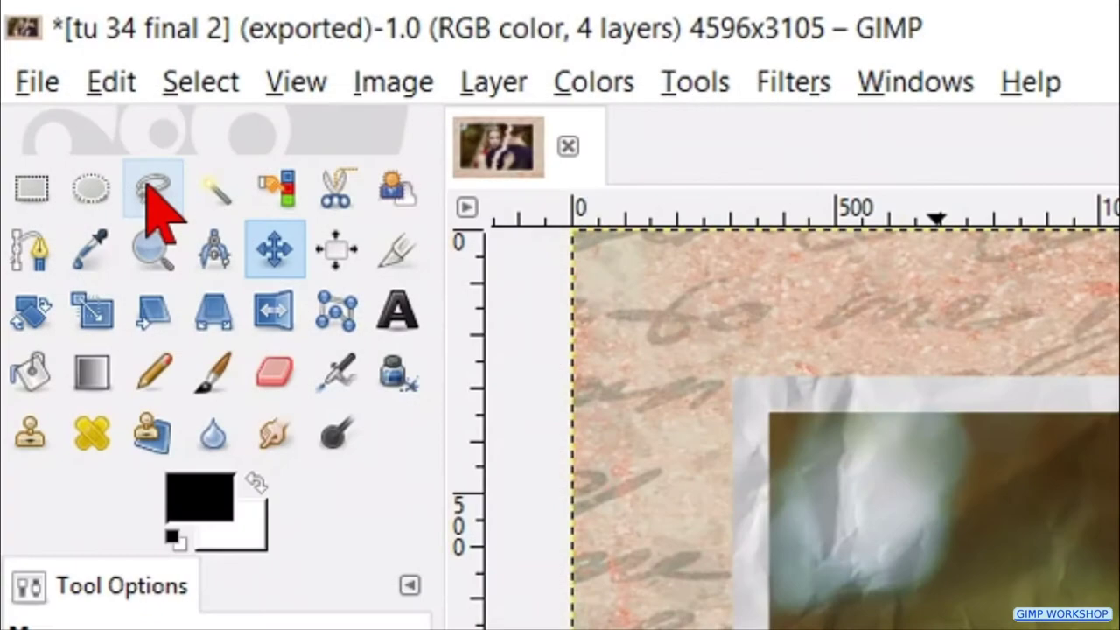
left_click(150, 187)
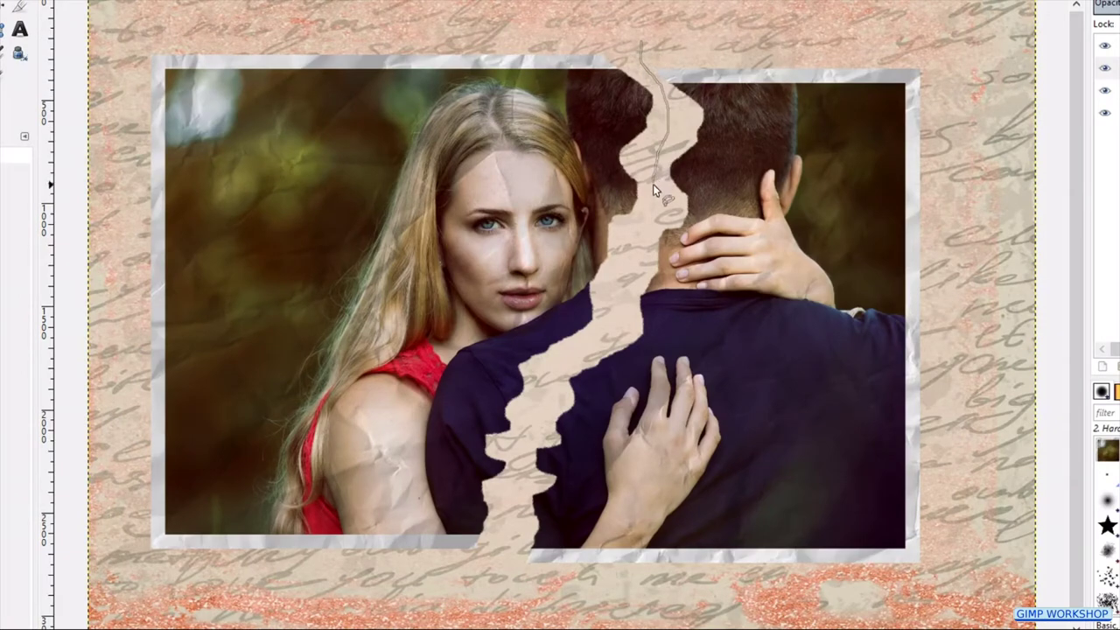
left_click_drag(652, 184, 614, 268)
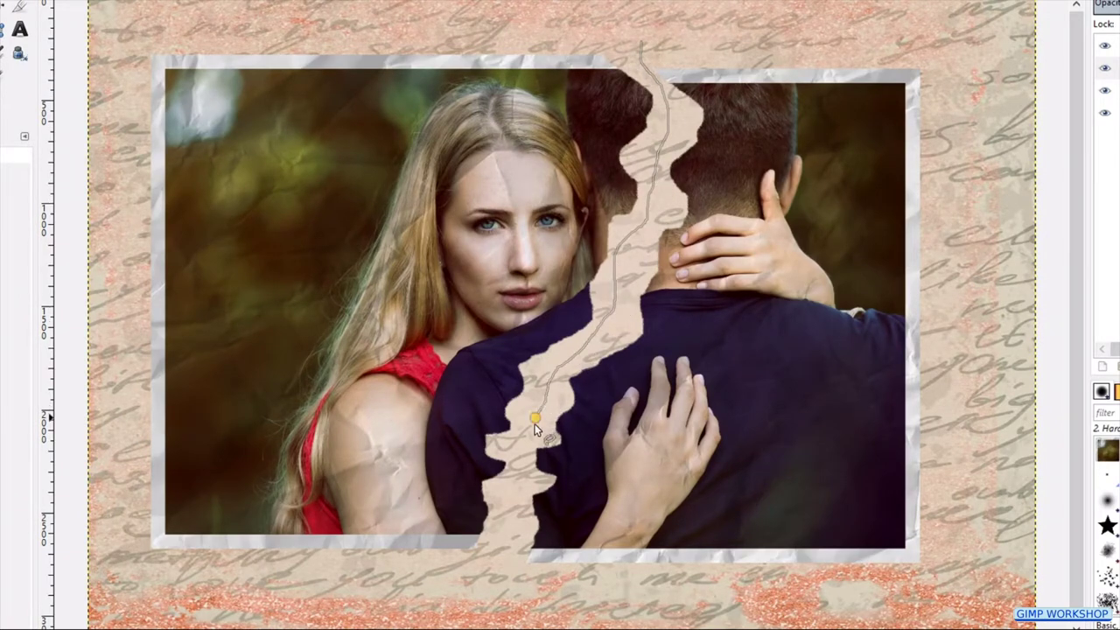
mouse_move(535, 429)
left_mouse_down()
mouse_move(500, 582)
mouse_move(439, 574)
mouse_move(442, 435)
mouse_move(496, 187)
mouse_move(489, 95)
mouse_move(570, 35)
mouse_move(474, 256)
mouse_move(542, 221)
left_mouse_up()
left_click(674, 264)
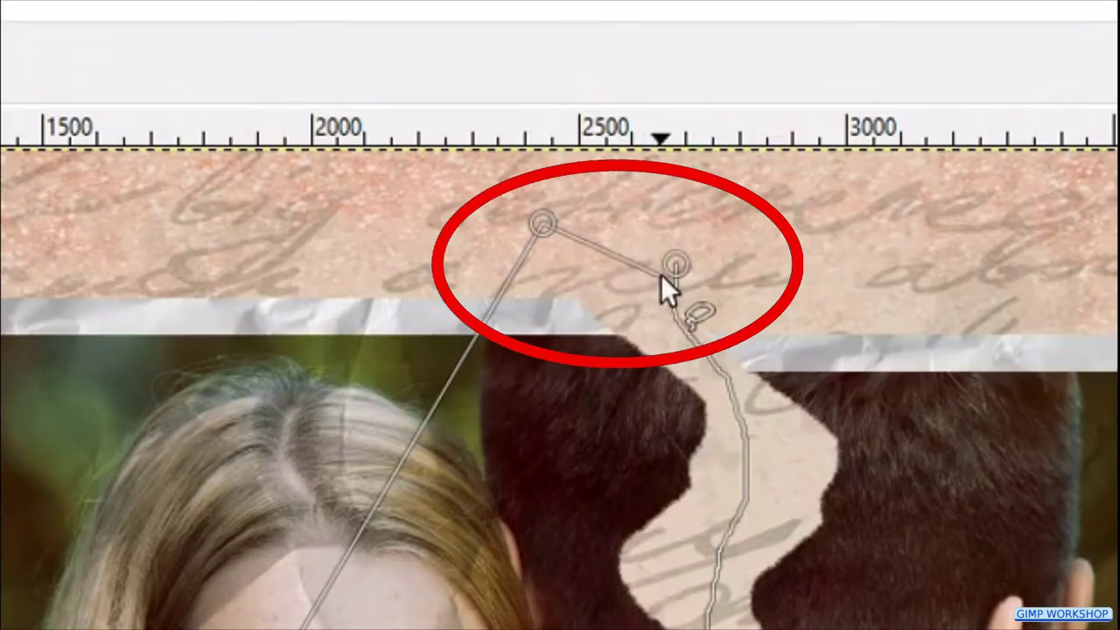
left_click(668, 269)
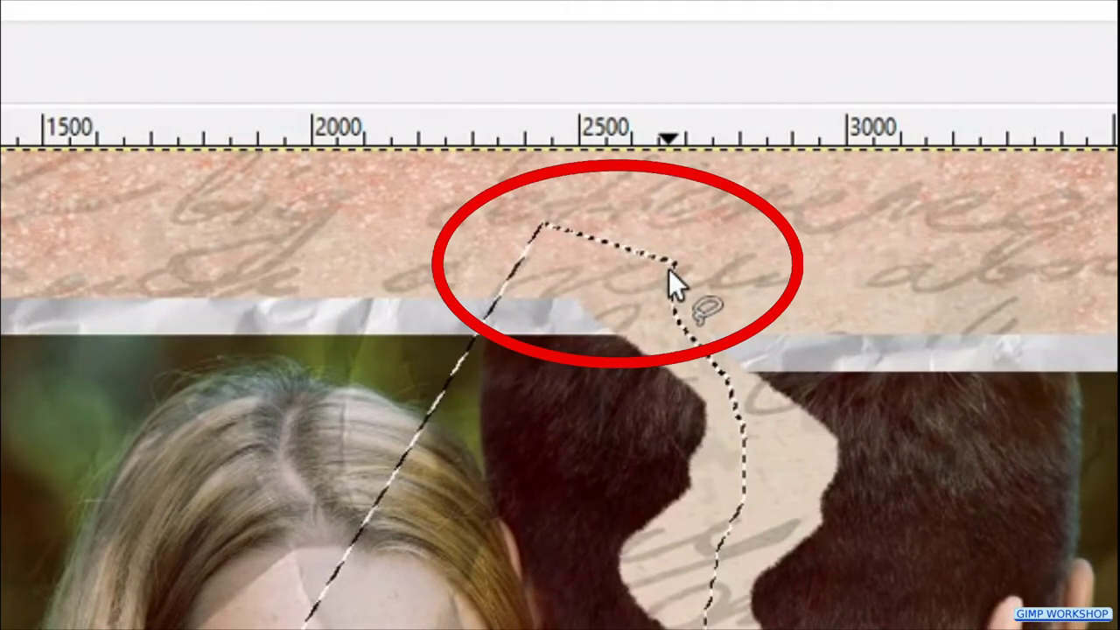
Set the paintbrush to white, Dissolve mode, Hardness 100 brush at size 50, with jitter on
key("p")
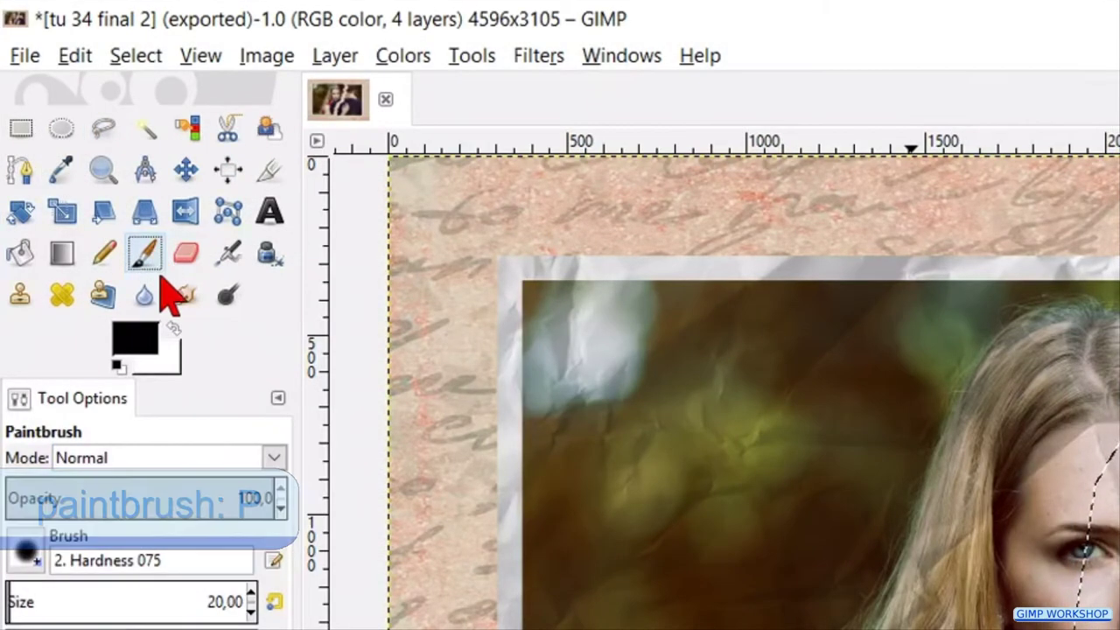
left_click(176, 328)
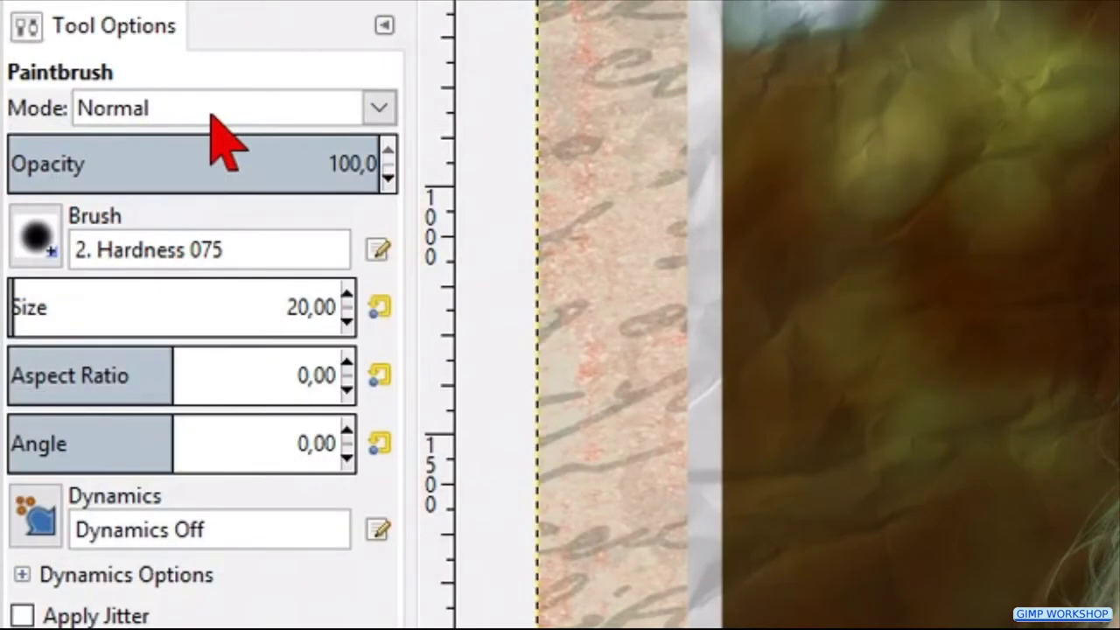
left_click(152, 462)
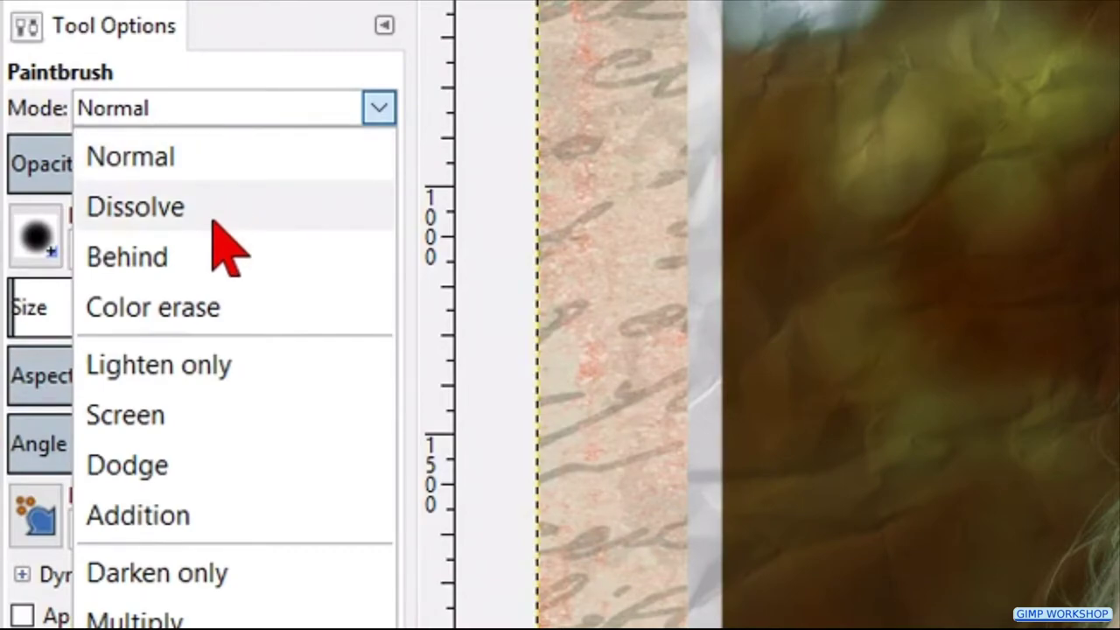
left_click(214, 220)
left_click(46, 237)
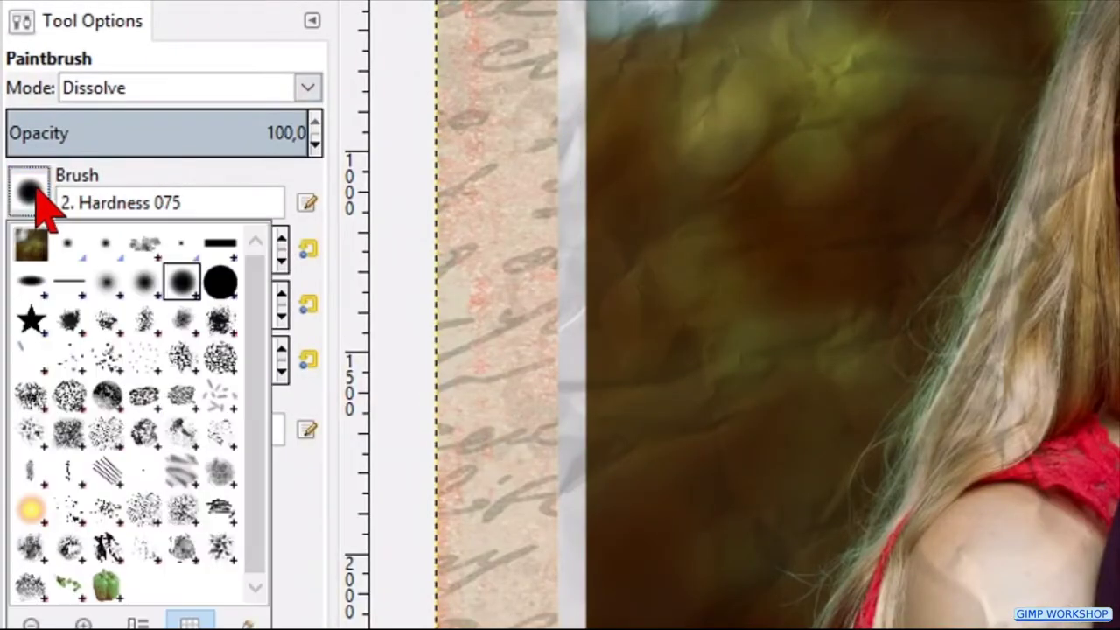
left_click(219, 281)
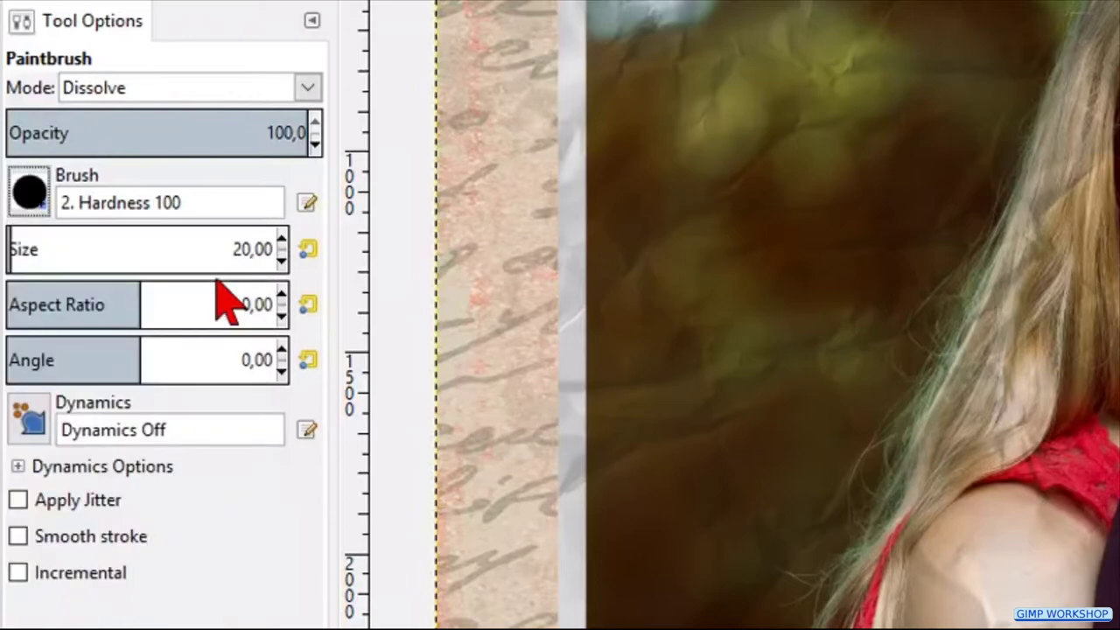
double_click(246, 248)
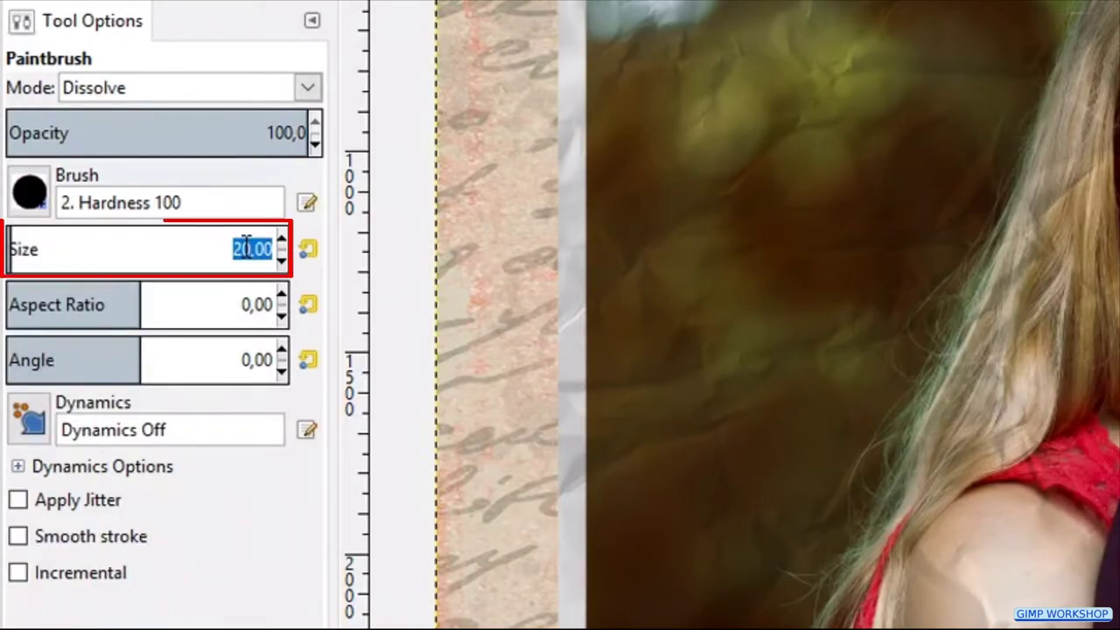
type("50")
key("Return")
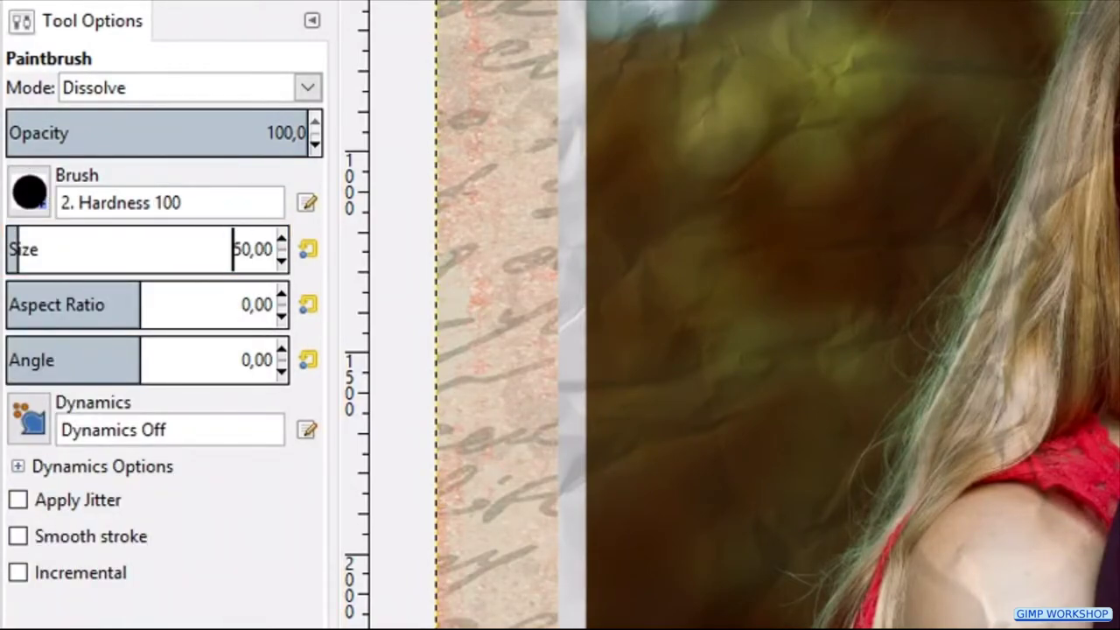
left_click(119, 500)
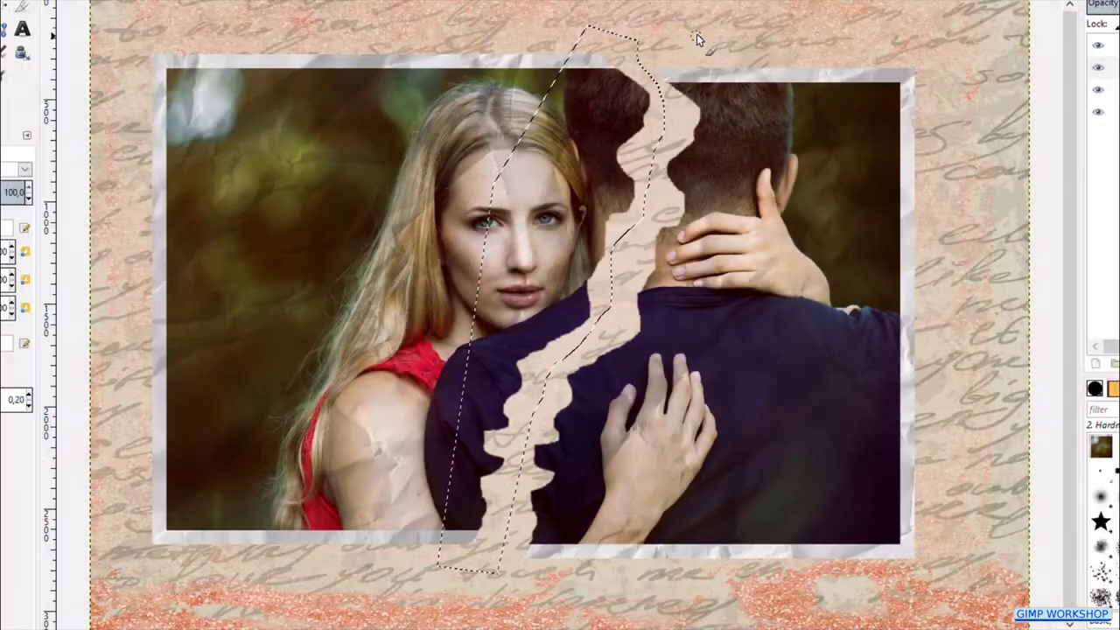
Zoom in on the tear and undo the white paint stroke made along the hair
scroll(656, 33, "up", 2)
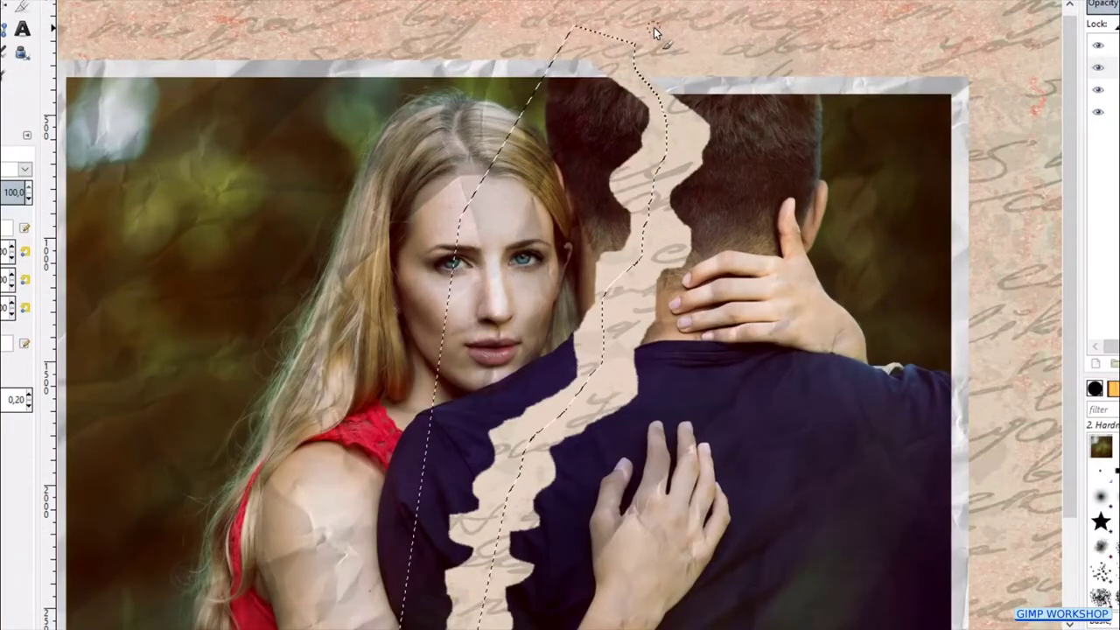
scroll(654, 32, "up", 1)
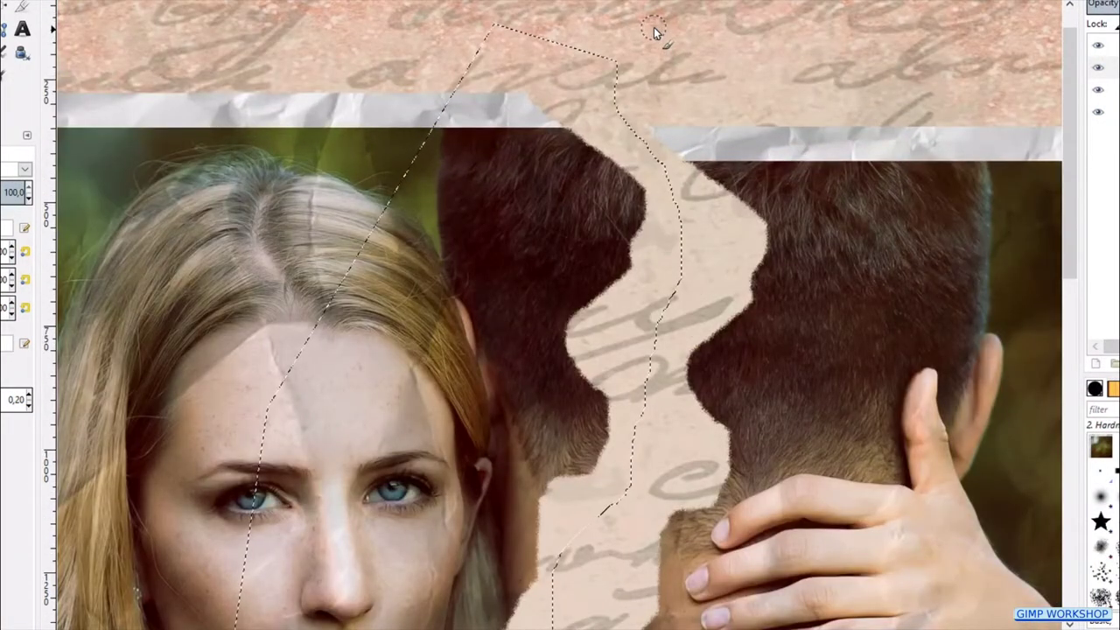
scroll(654, 33, "up", 1)
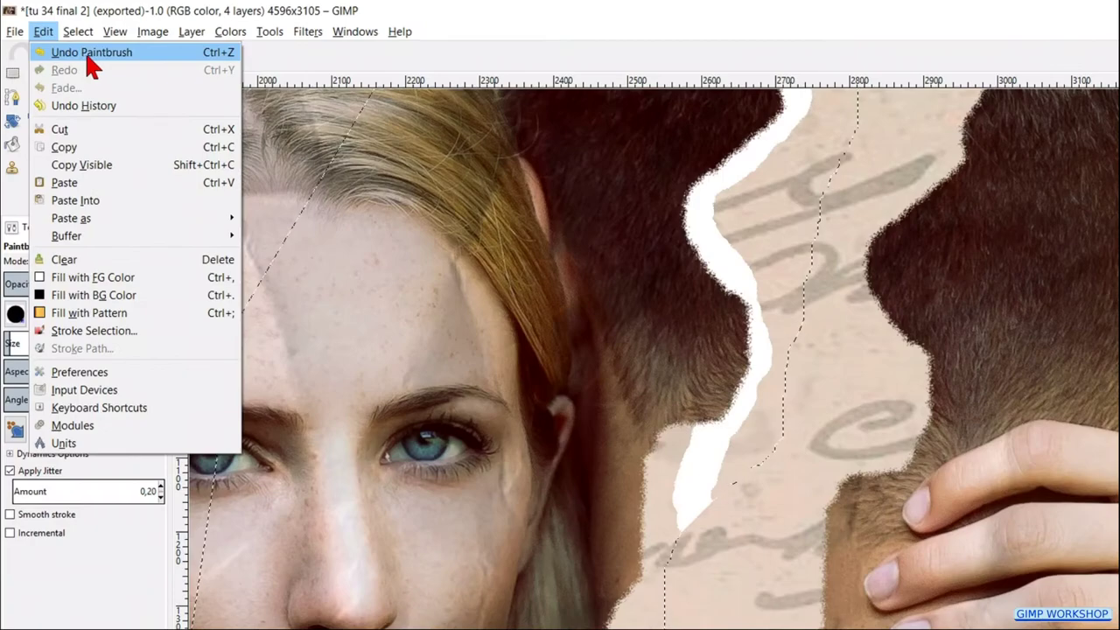
left_click(88, 57)
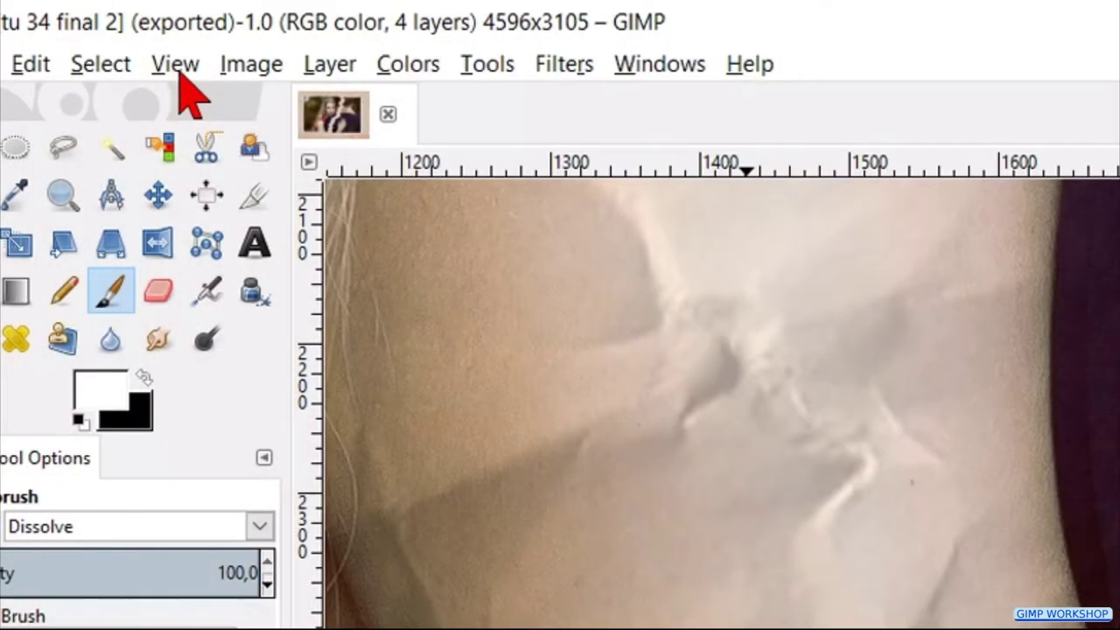
Fit the whole image in the window
left_click(175, 65)
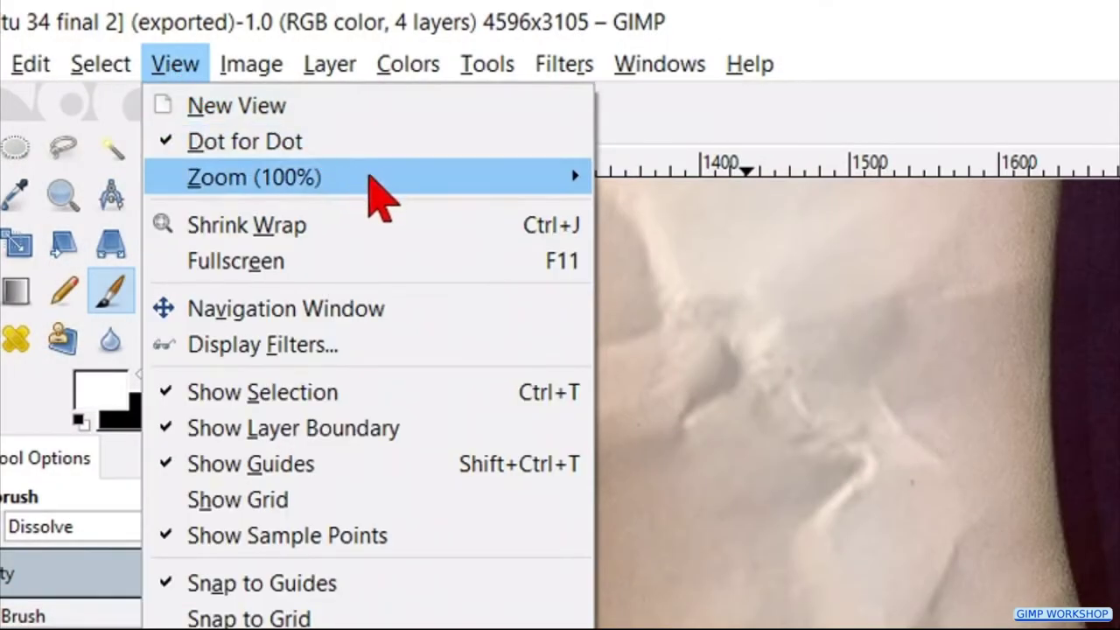
mouse_move(495, 190)
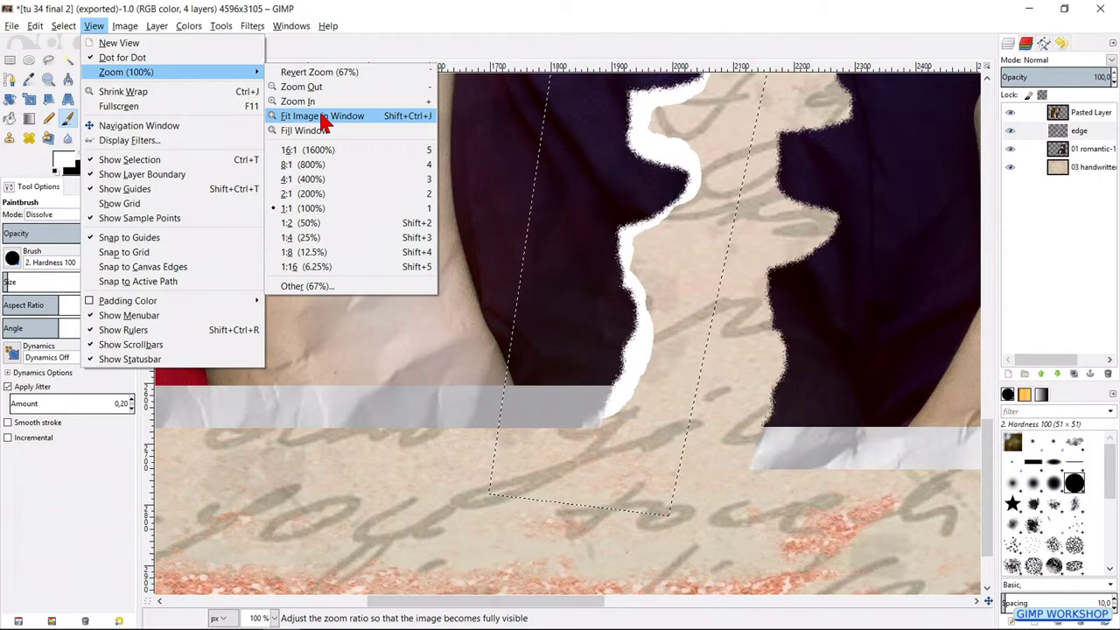
left_click(735, 287)
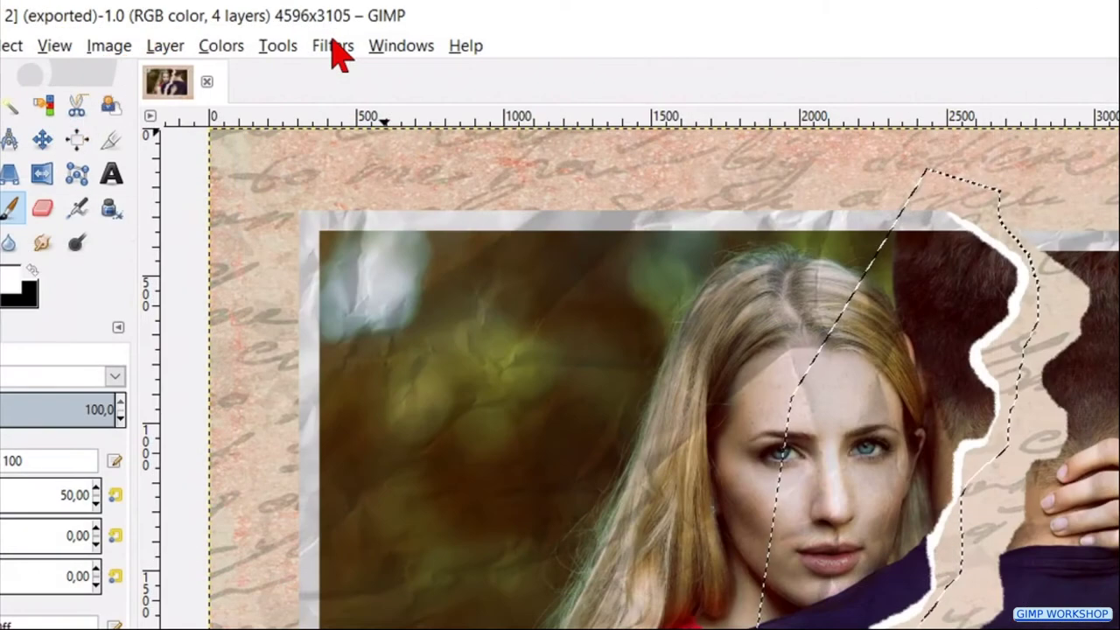
Apply RGB Noise with correlated noise, independent RGB off, and 0.10 on all channels
left_click(252, 25)
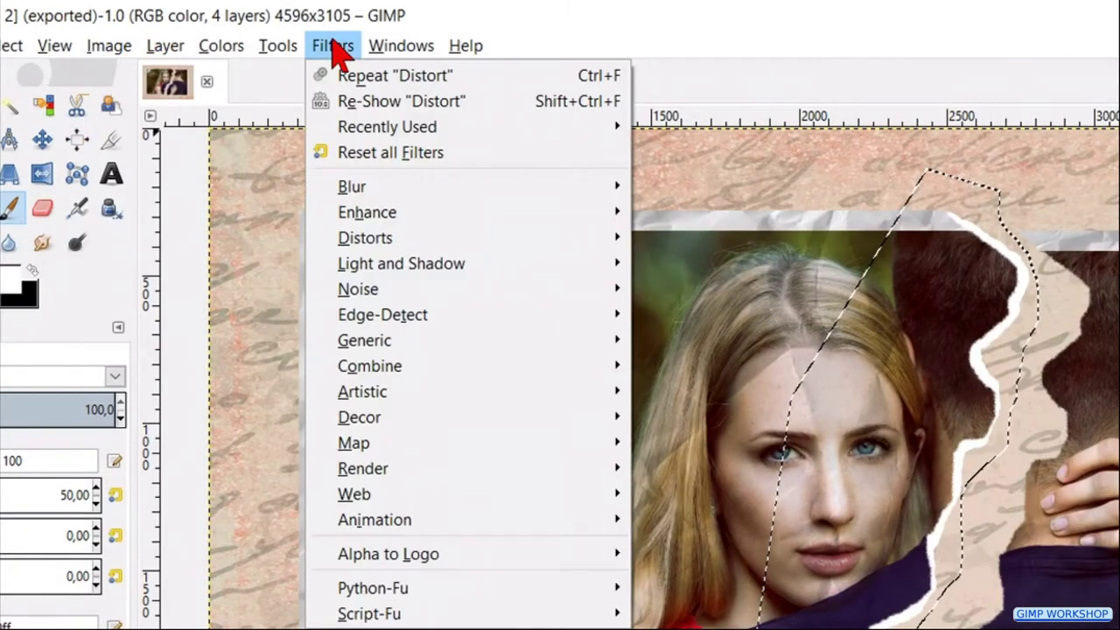
mouse_move(572, 302)
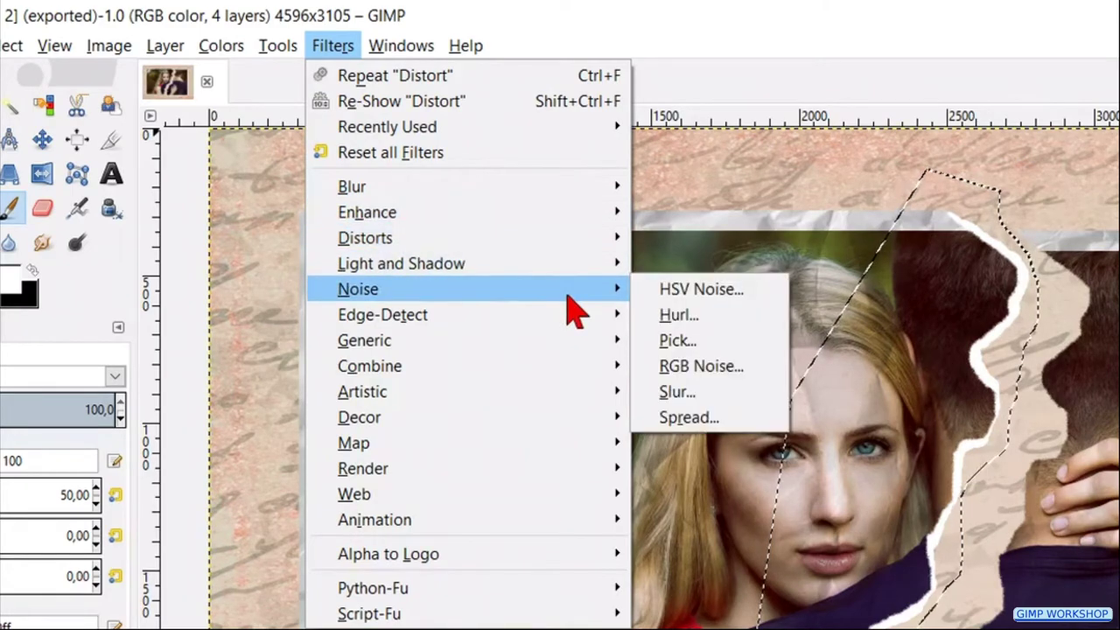
left_click(710, 367)
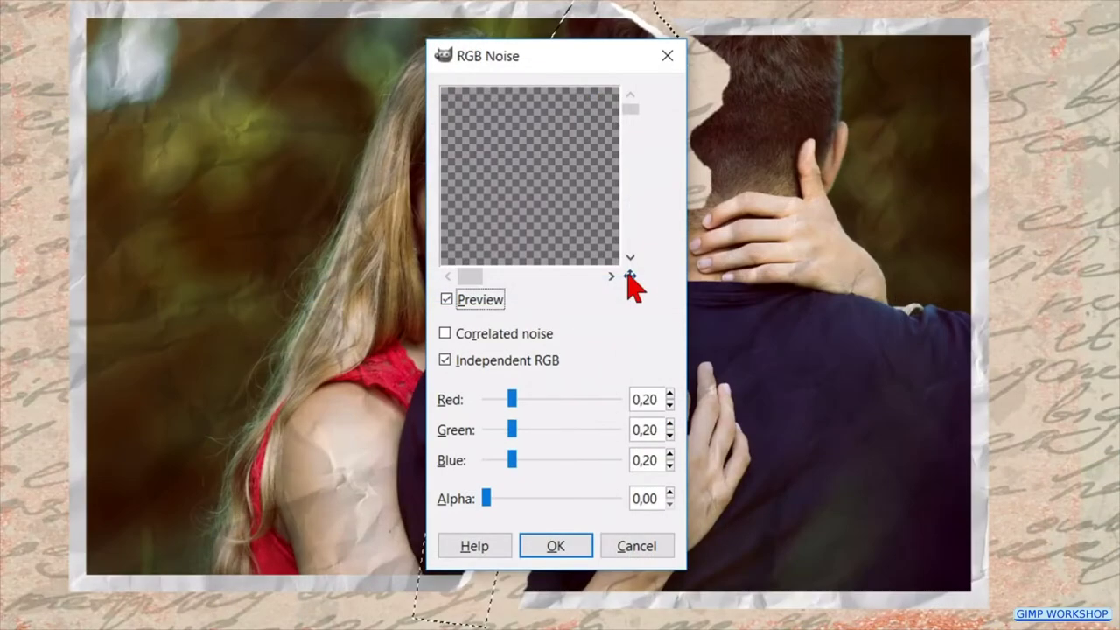
left_click_drag(628, 274, 646, 315)
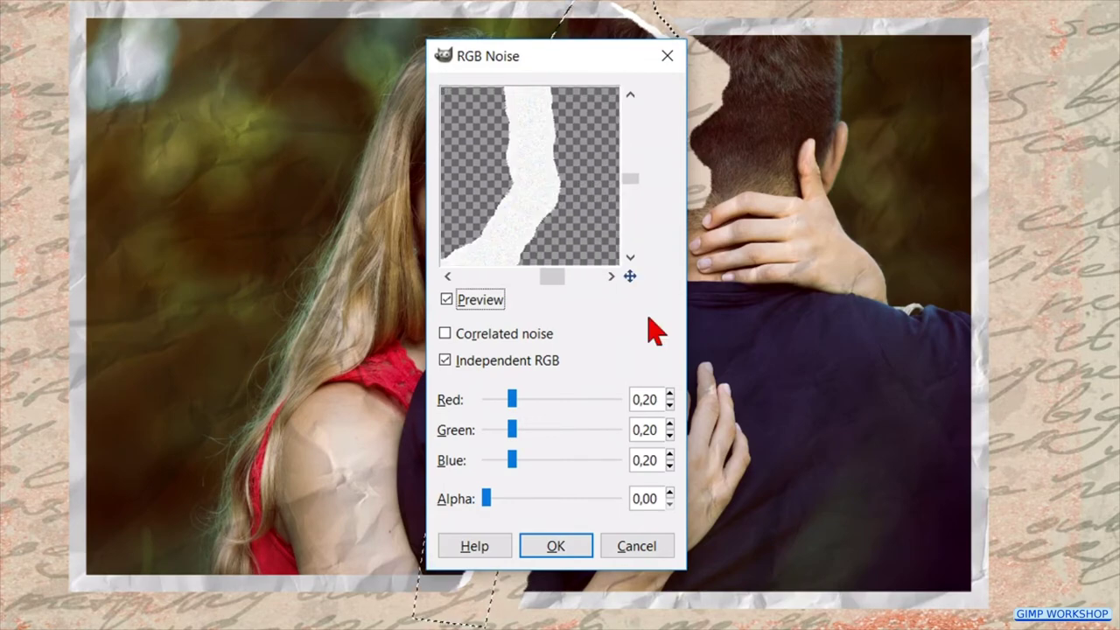
left_click(469, 339)
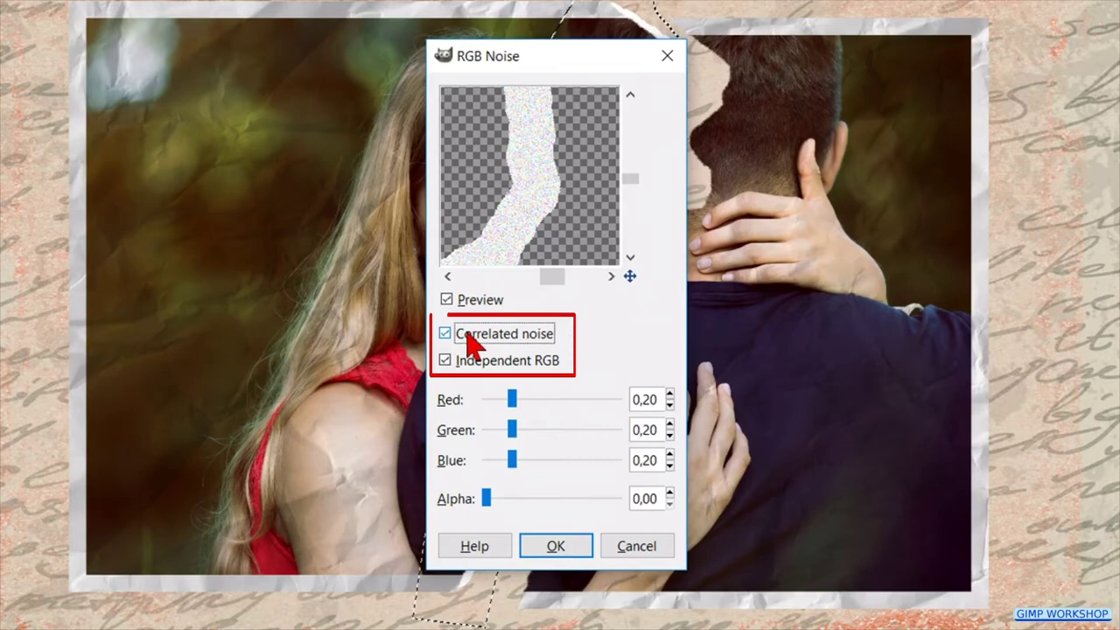
left_click(488, 364)
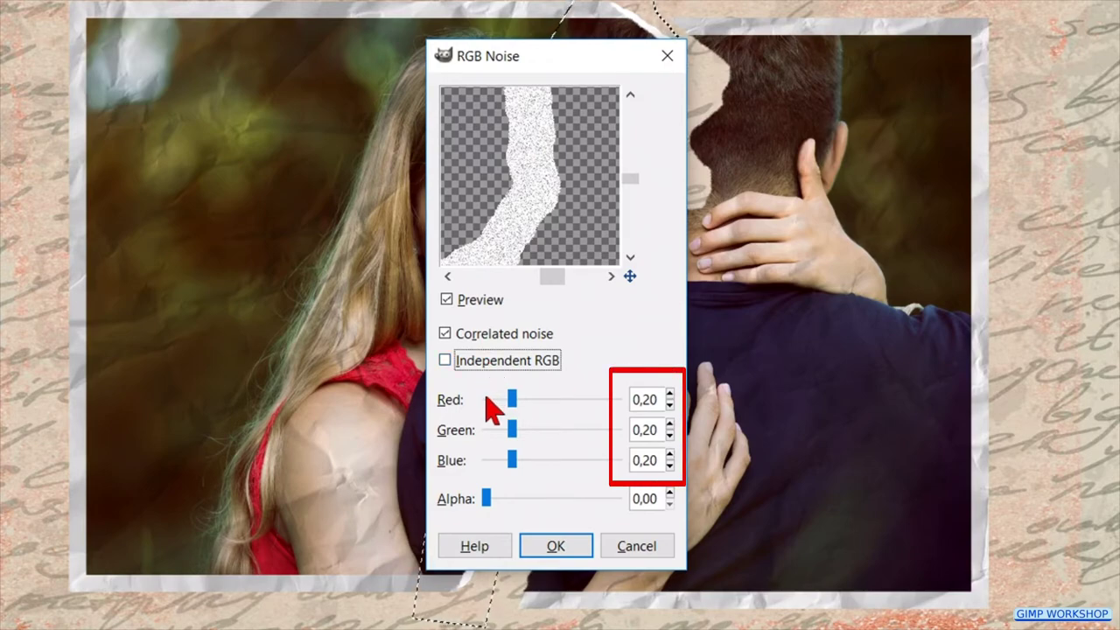
left_click(487, 399)
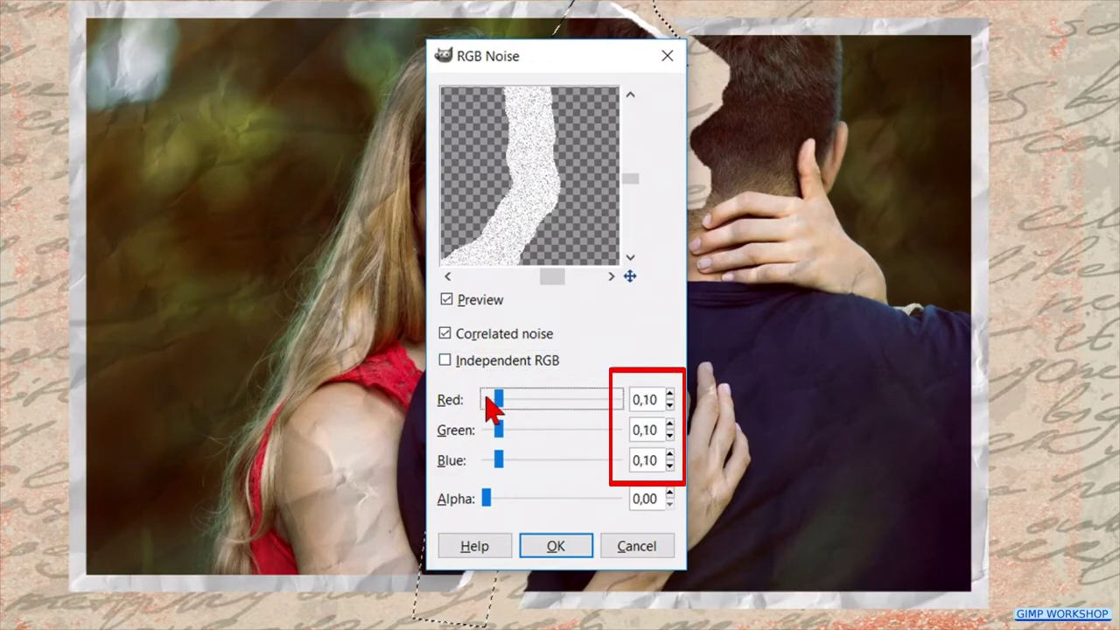
left_click(480, 301)
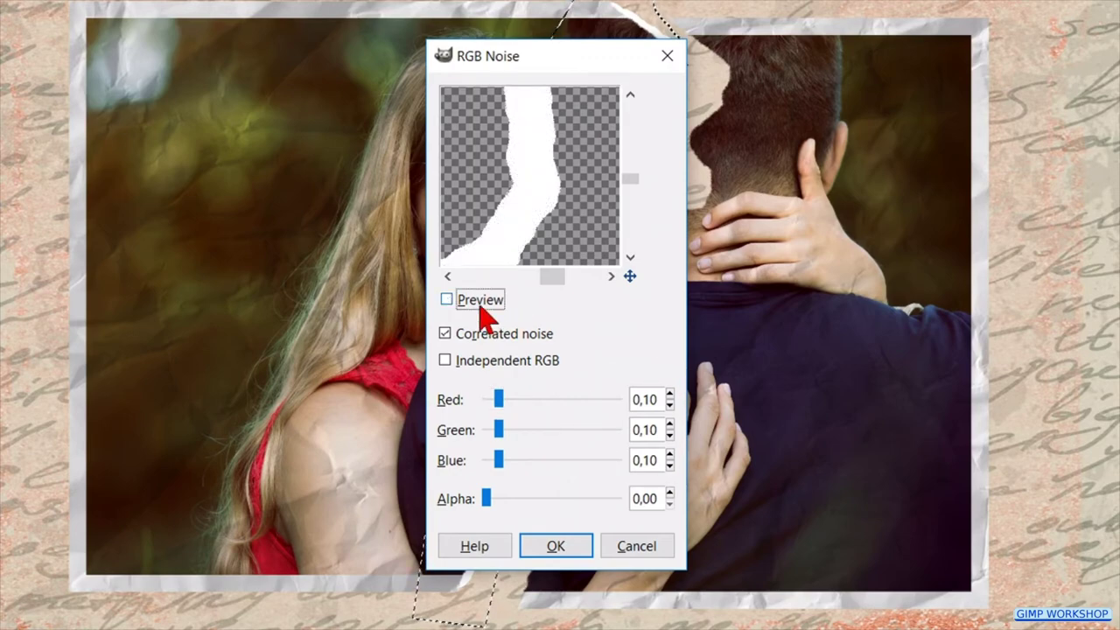
left_click(480, 301)
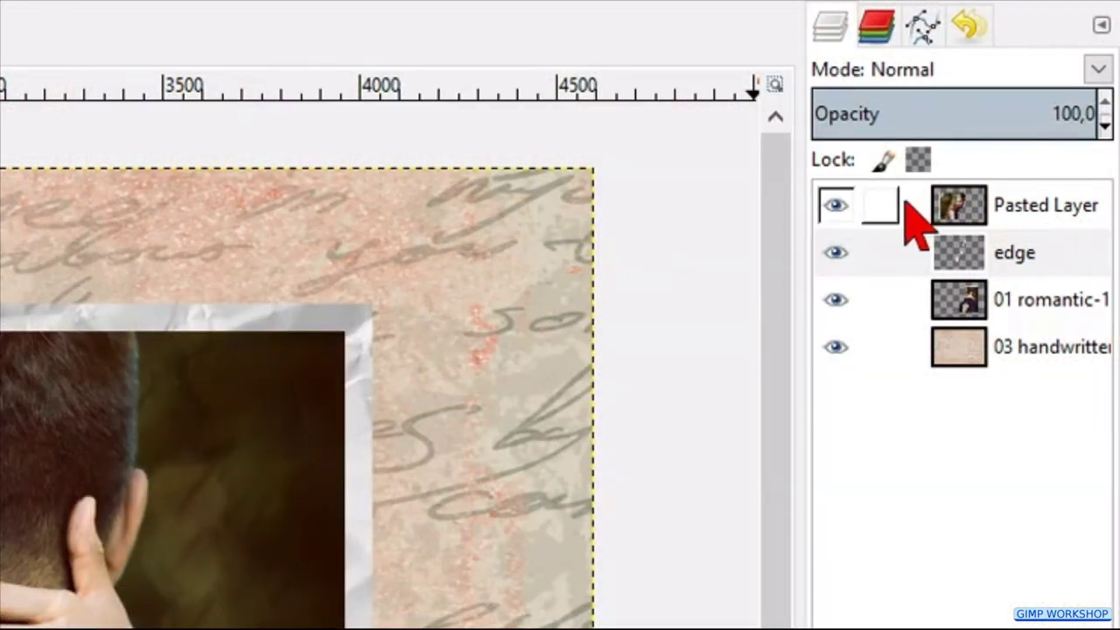
Merge the Pasted Layer down onto the edge layer via its context menu
left_click(914, 218)
right_click(914, 219)
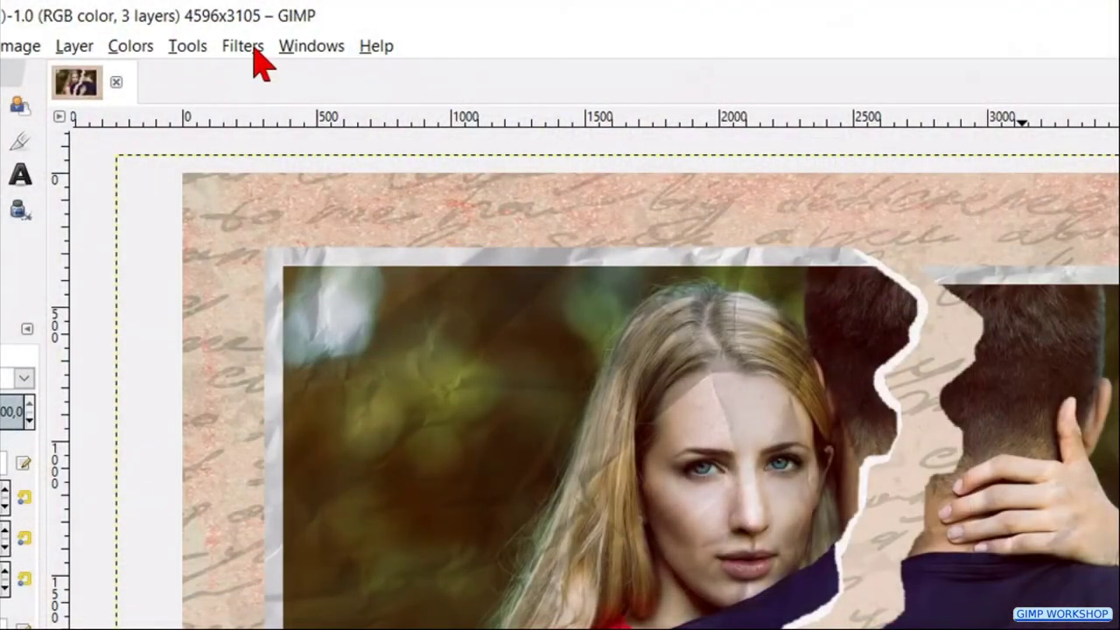
Add a Drop Shadow with offset 50 × 50, blur 15 and opacity 40
left_click(245, 48)
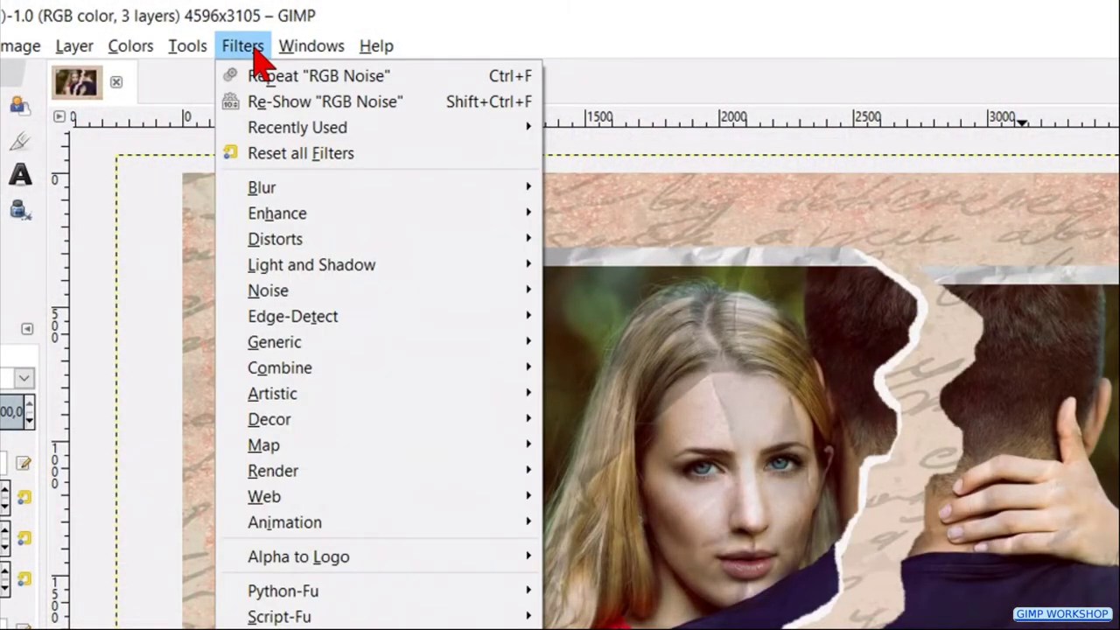
mouse_move(521, 278)
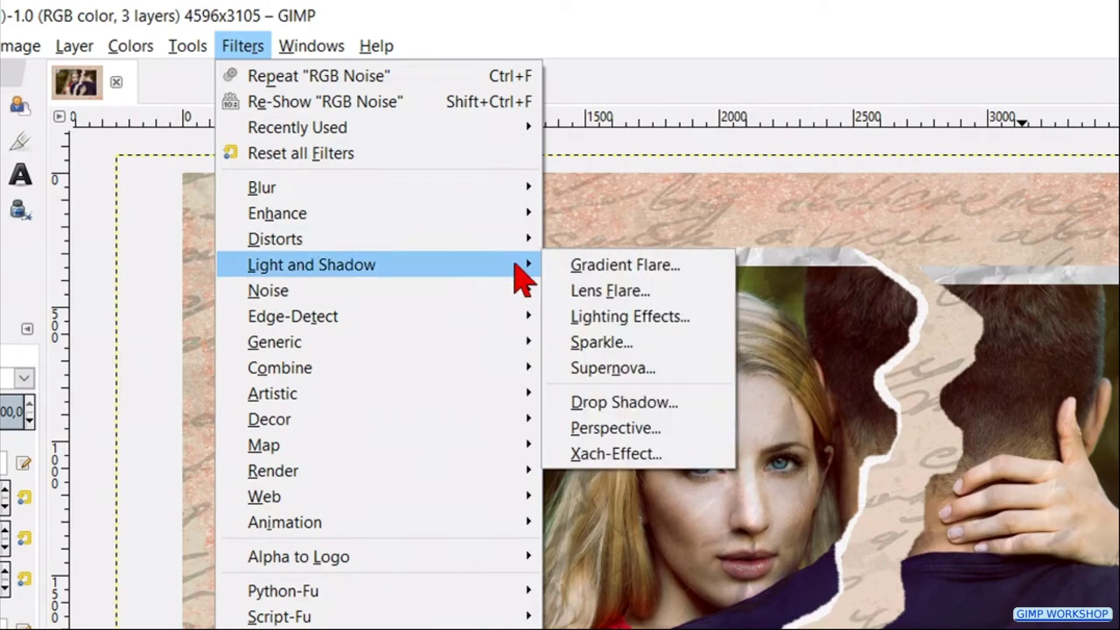
left_click(615, 406)
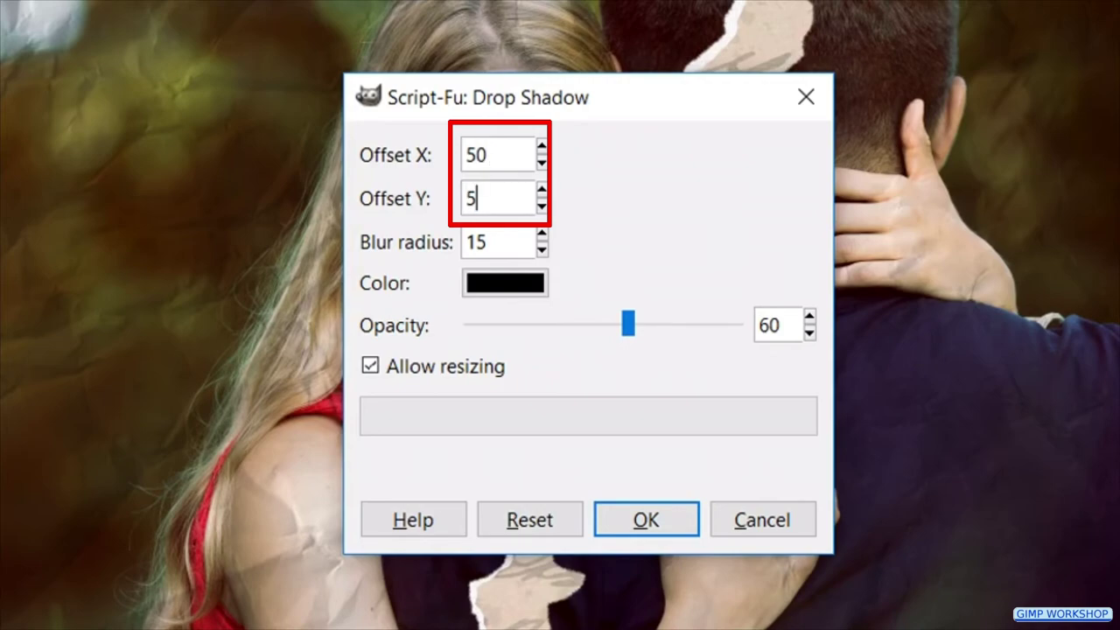
type("0")
key("Tab")
left_click(541, 323)
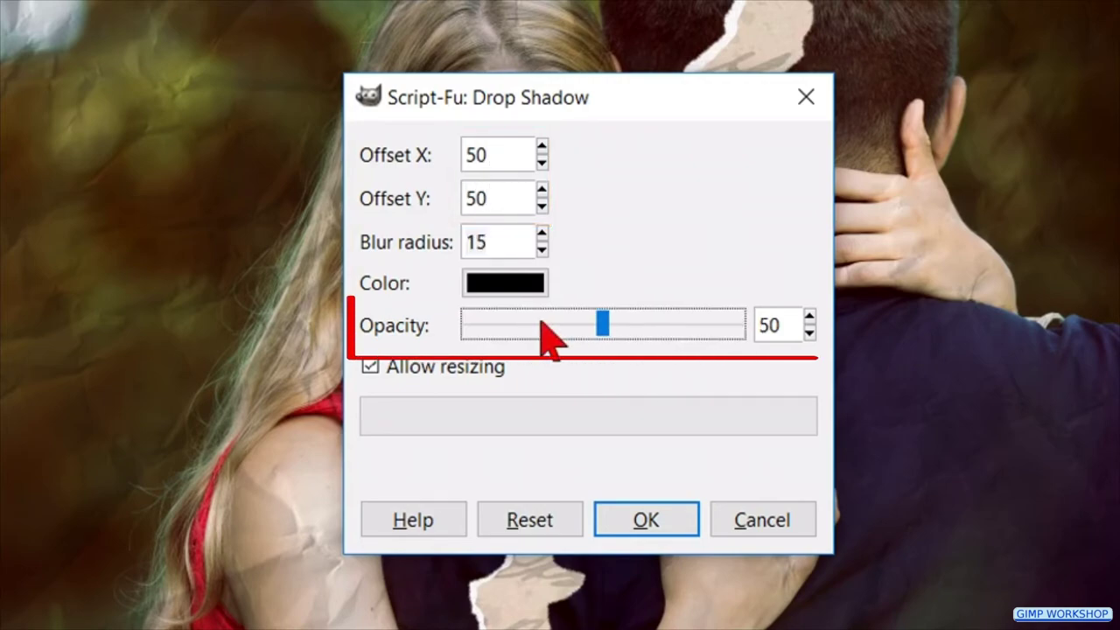
left_click(541, 323)
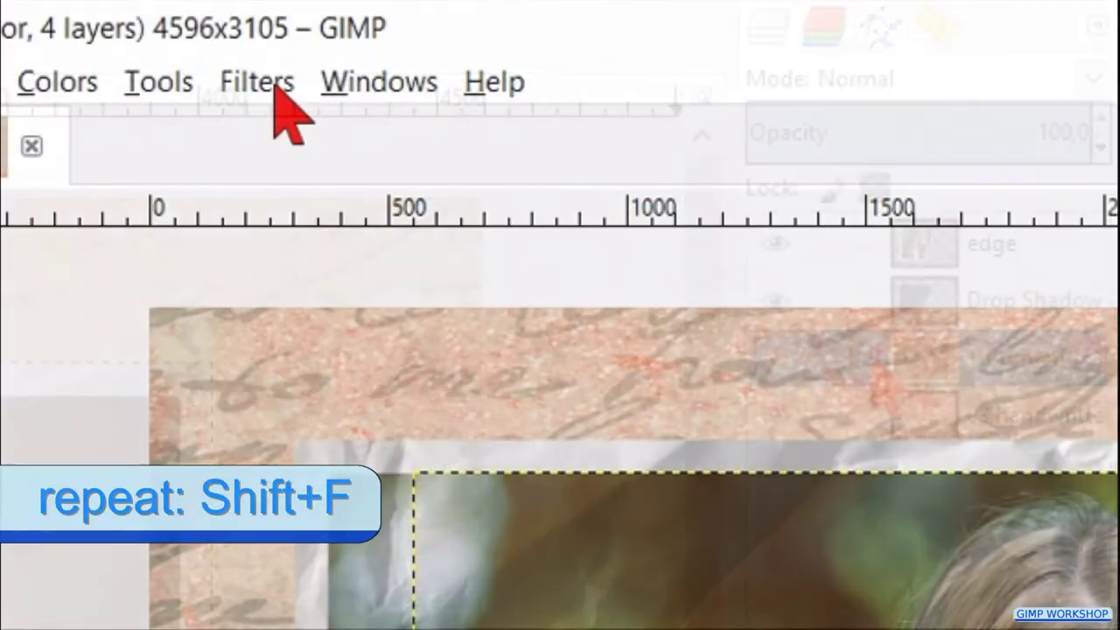
Repeat the drop shadow on 01 romantic-1, then merge both pieces down onto their shadows
left_click(263, 84)
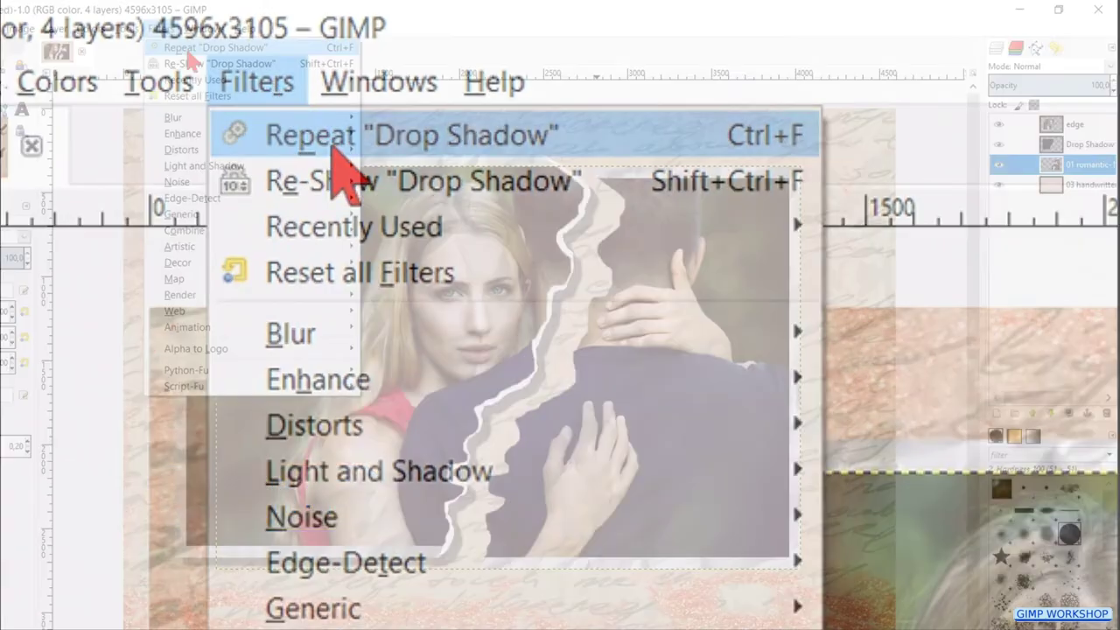
left_click(337, 140)
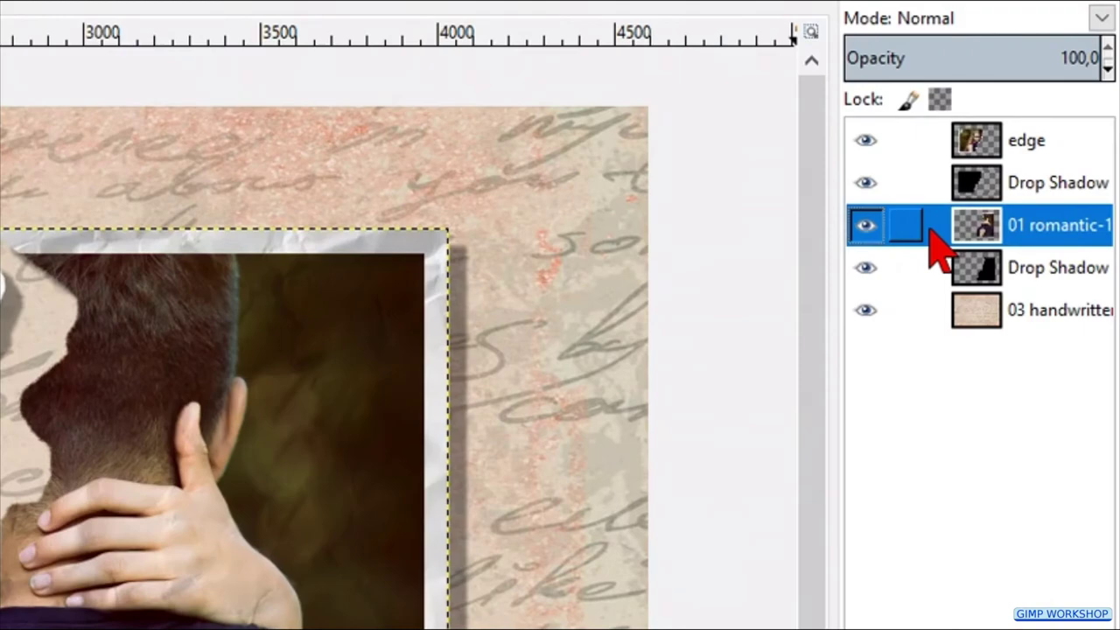
right_click(936, 245)
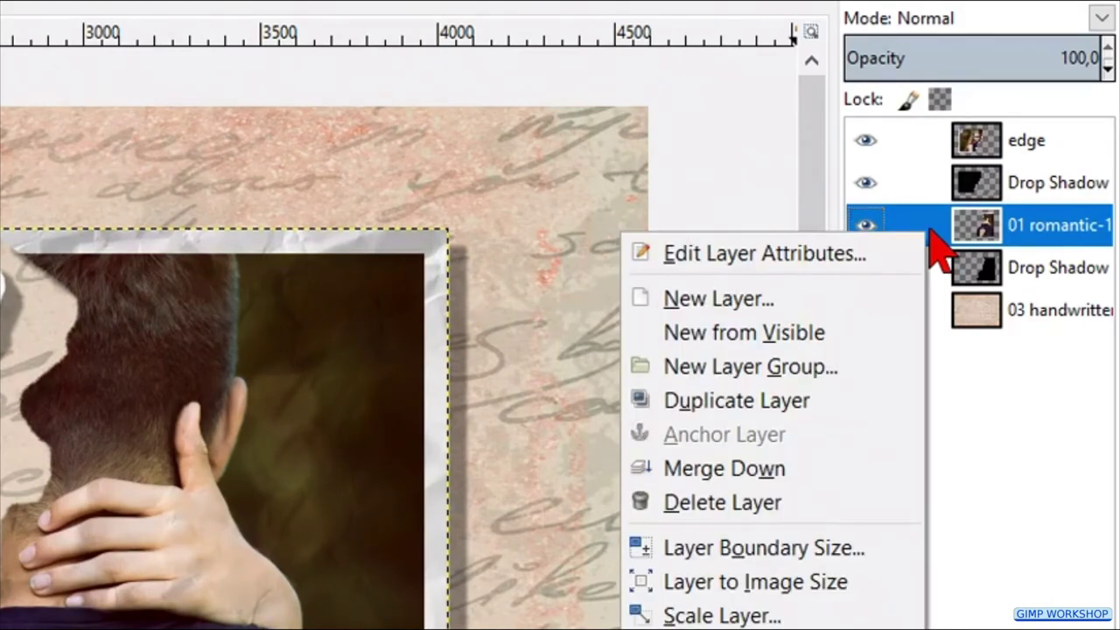
left_click(760, 472)
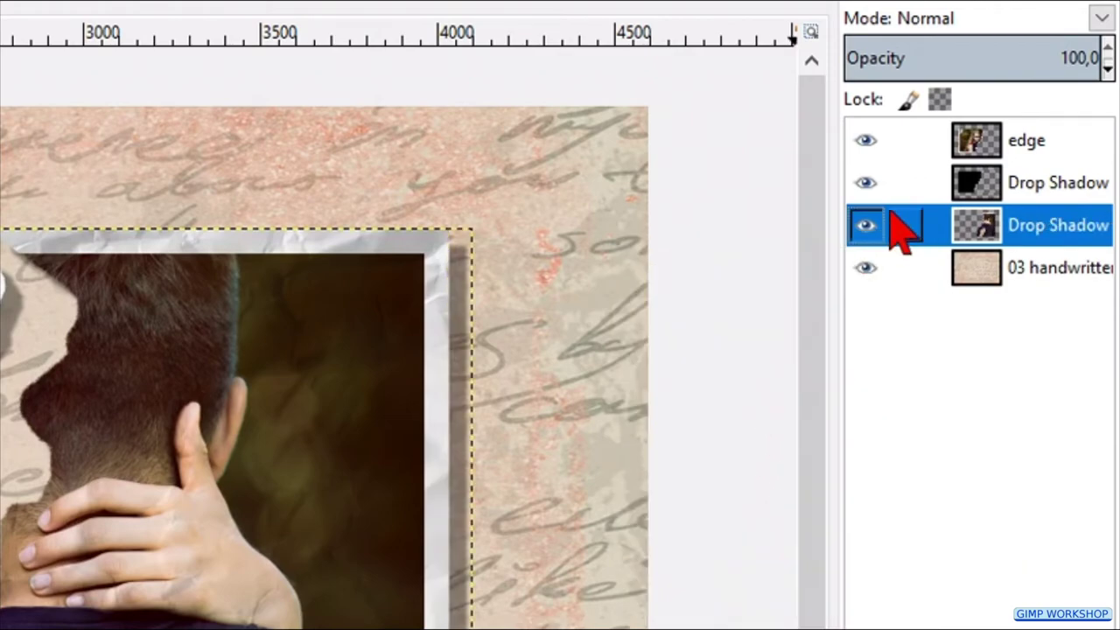
right_click(936, 149)
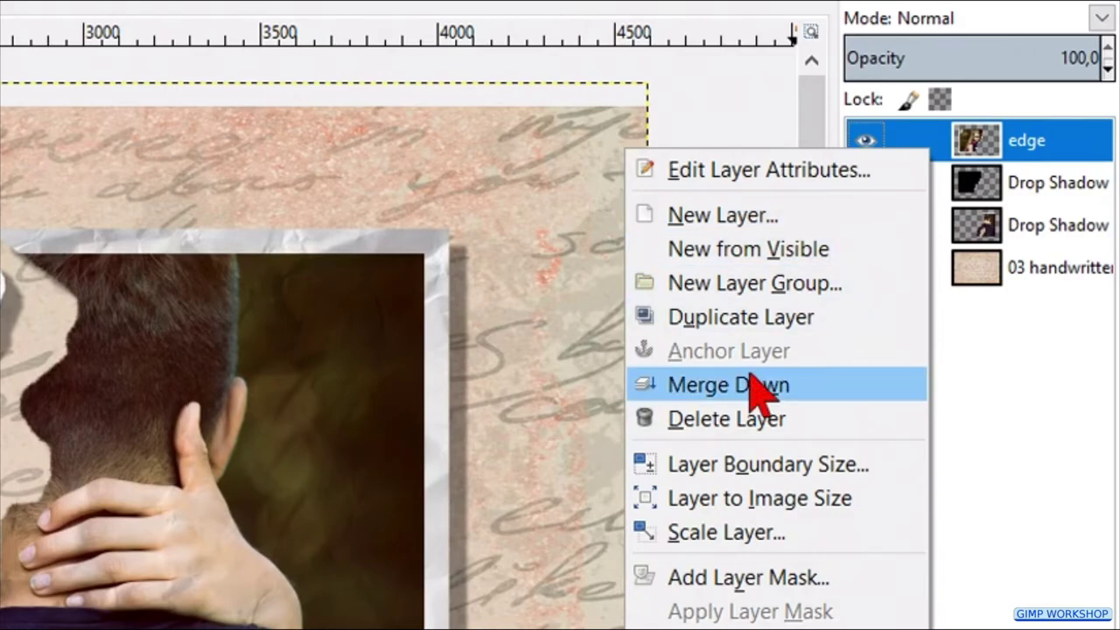
left_click(753, 385)
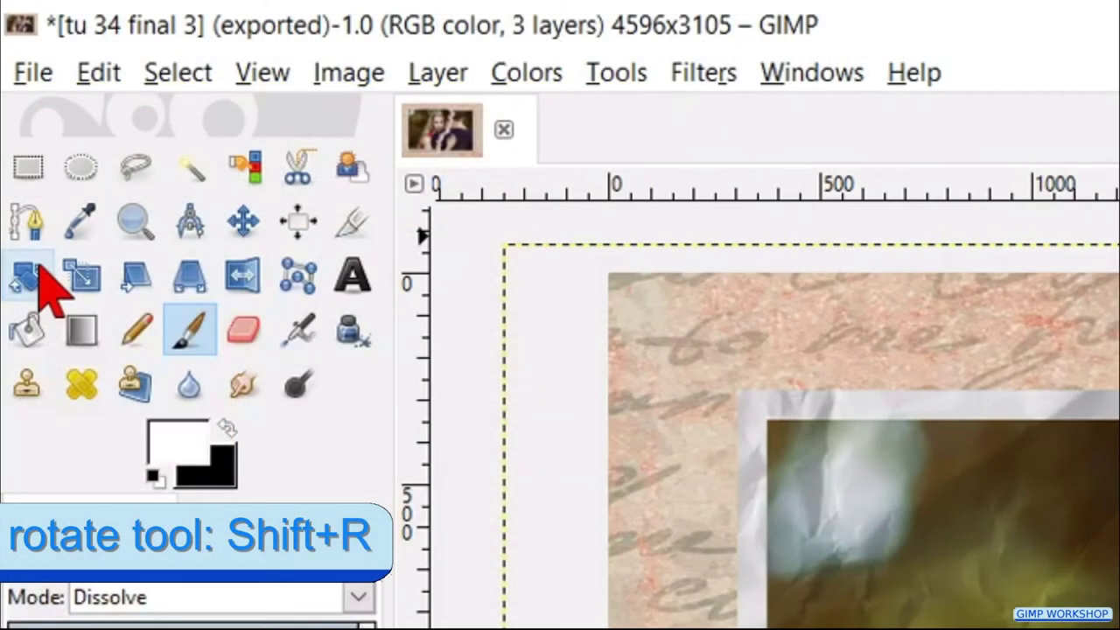
Rotate the left photo piece −6.53° and the right piece 4.87° with the Rotate tool
left_click(37, 267)
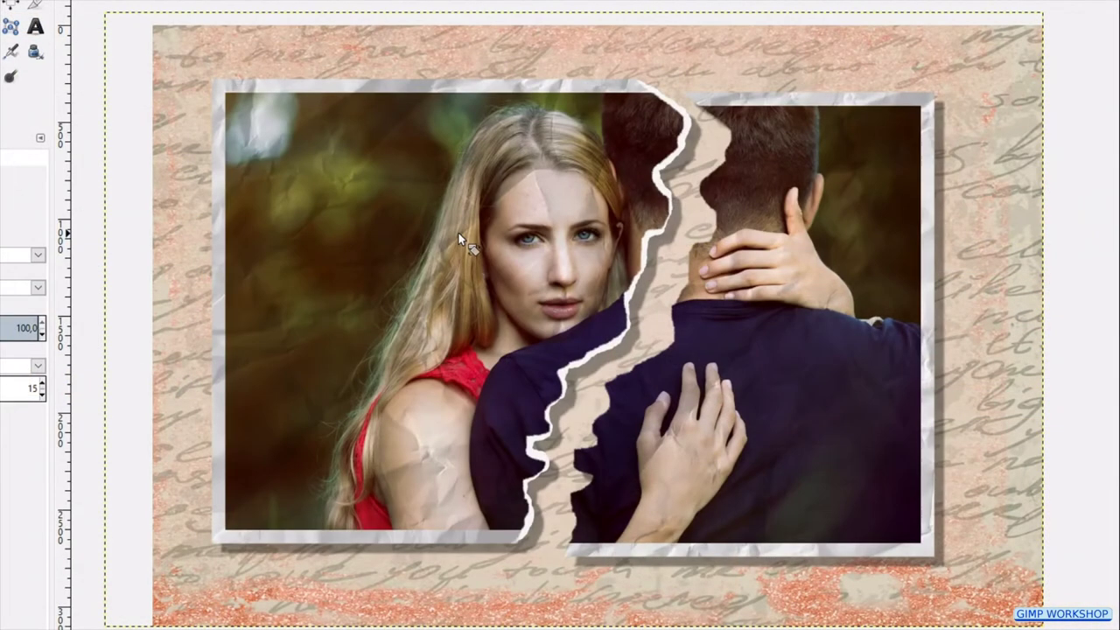
left_click(459, 233)
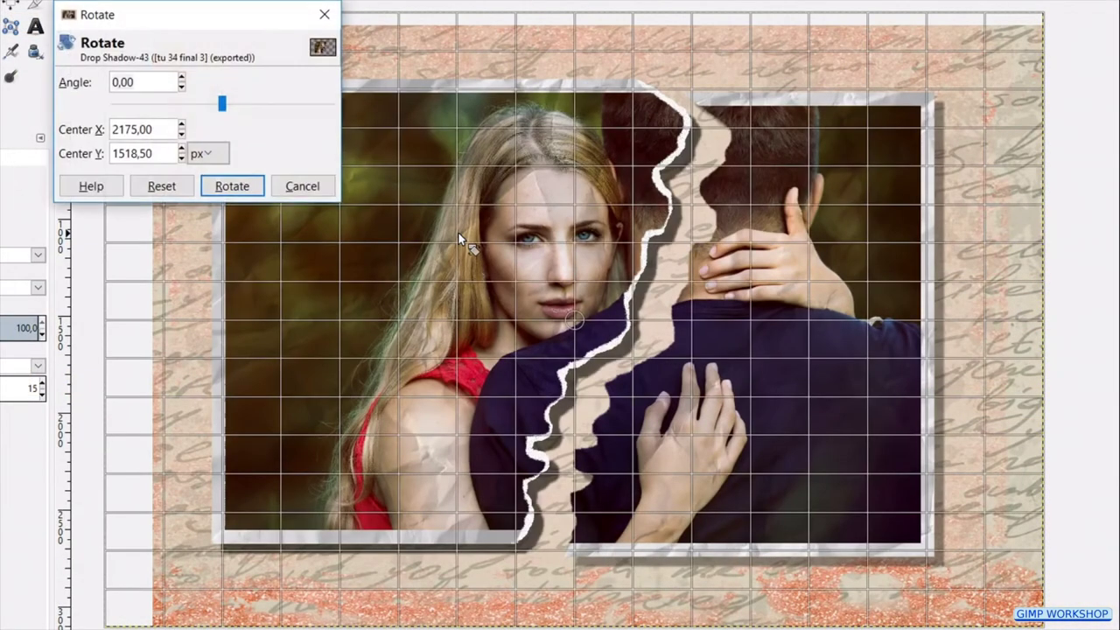
left_click_drag(942, 378, 952, 342)
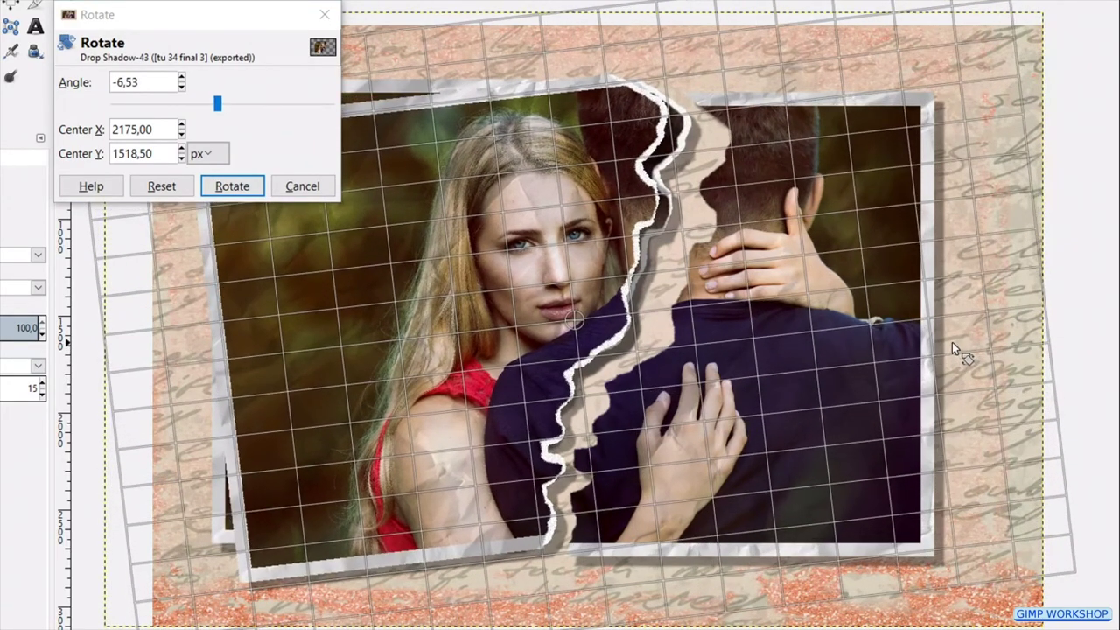
left_click(247, 187)
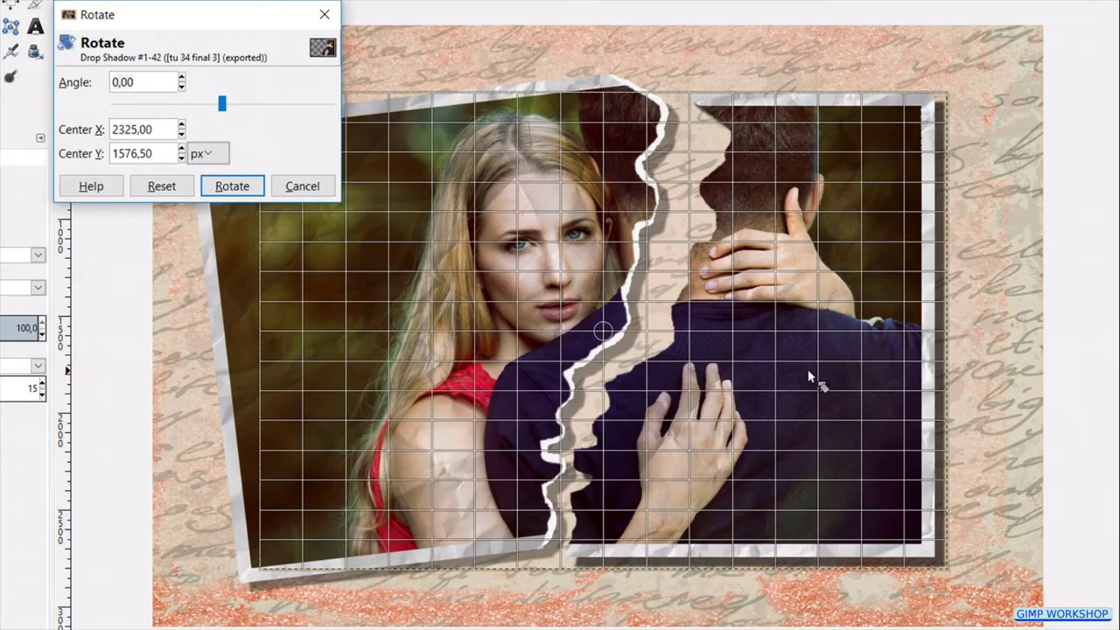
left_click_drag(914, 379, 913, 405)
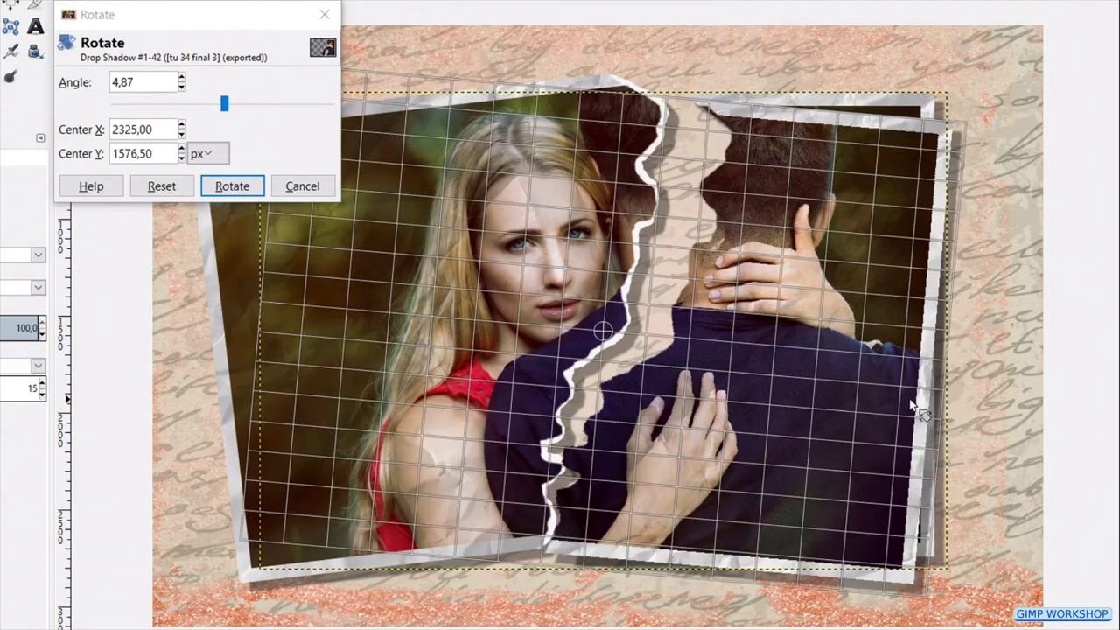
left_click(230, 187)
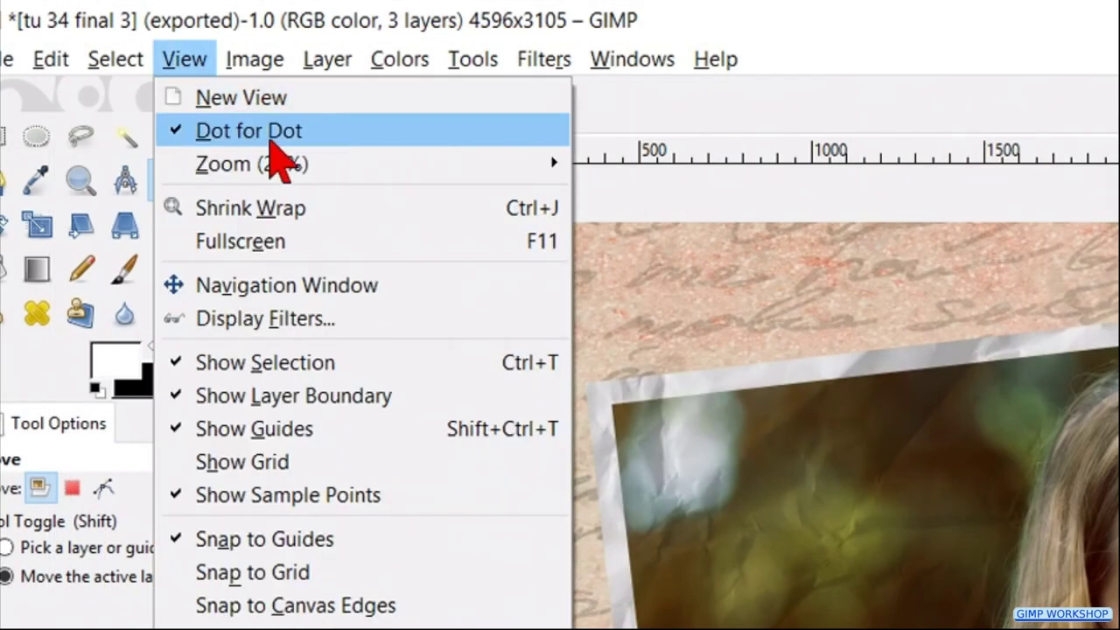
Zoom to Fit Image in Window so the whole torn-photo composition is visible
mouse_move(380, 169)
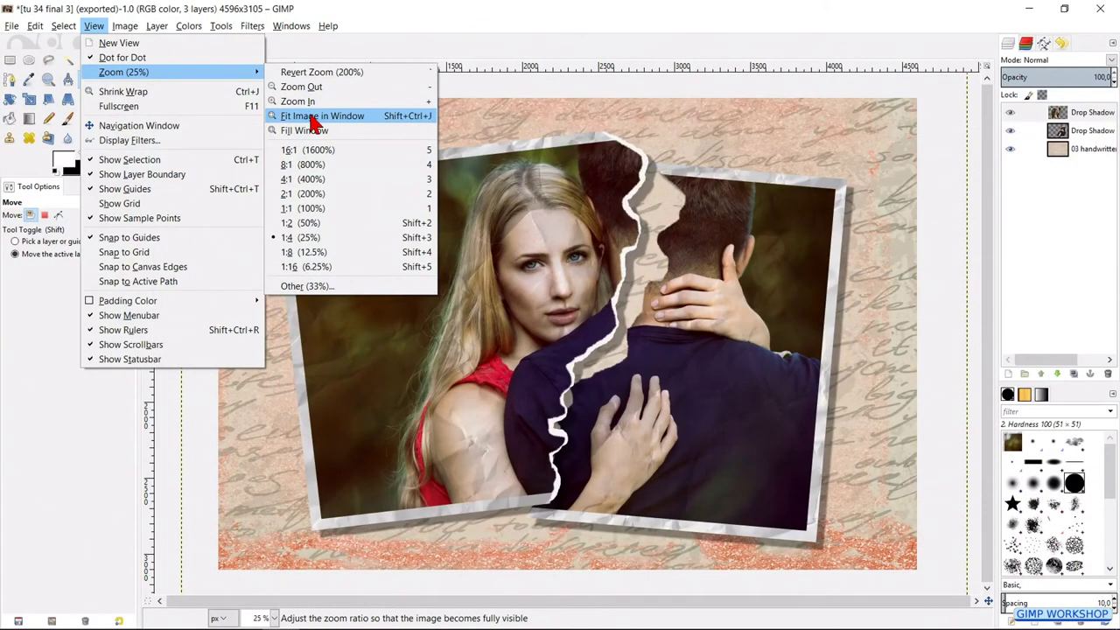
left_click(312, 117)
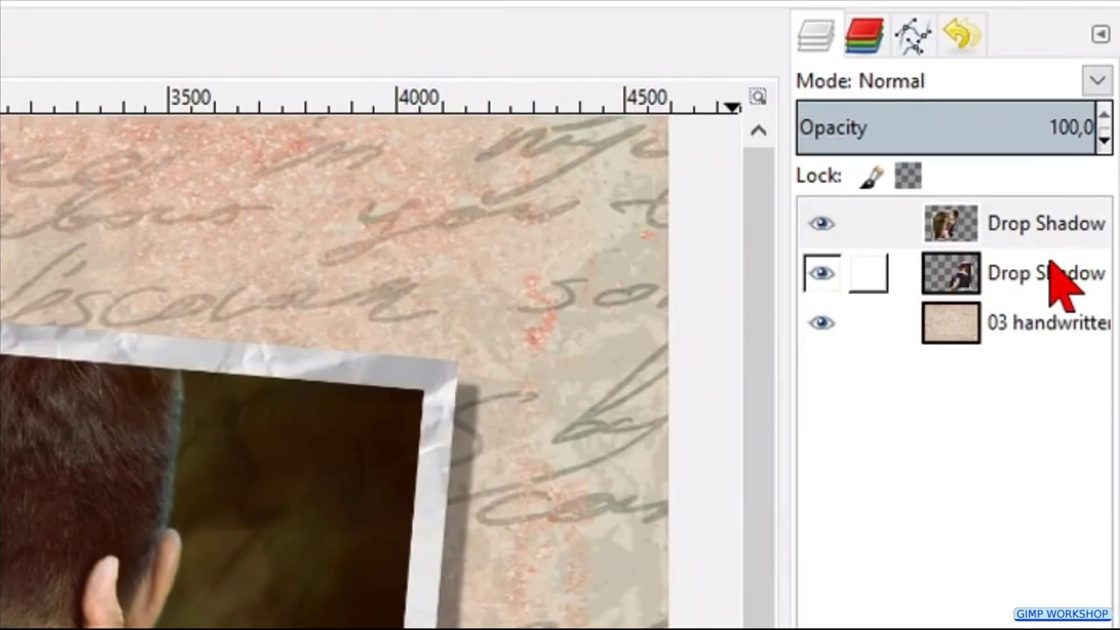
Bring up the layer context menu in the Layers panel to flatten the image
right_click(1050, 263)
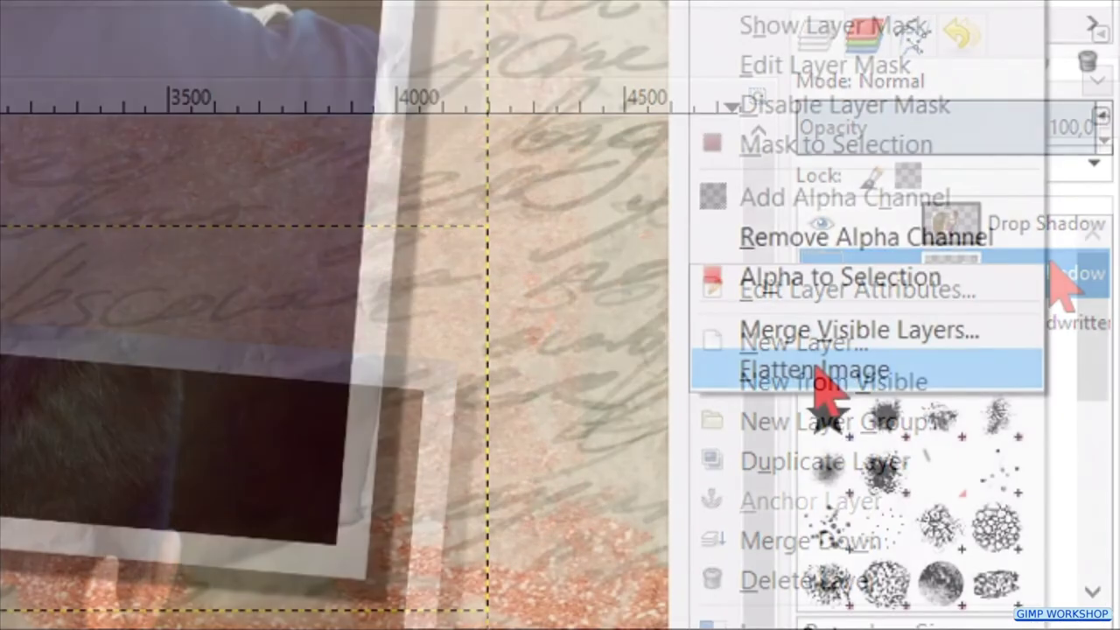